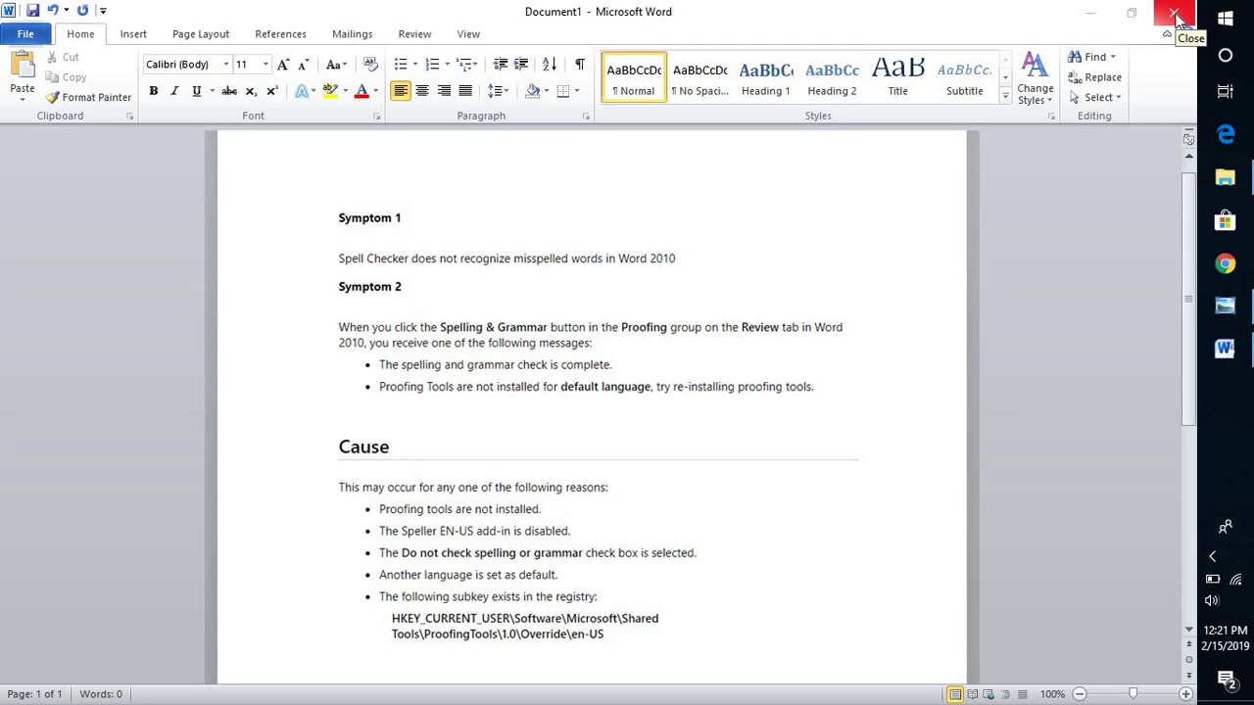
Step: Close Word, discarding the unsaved document with Don't Save
click(1176, 16)
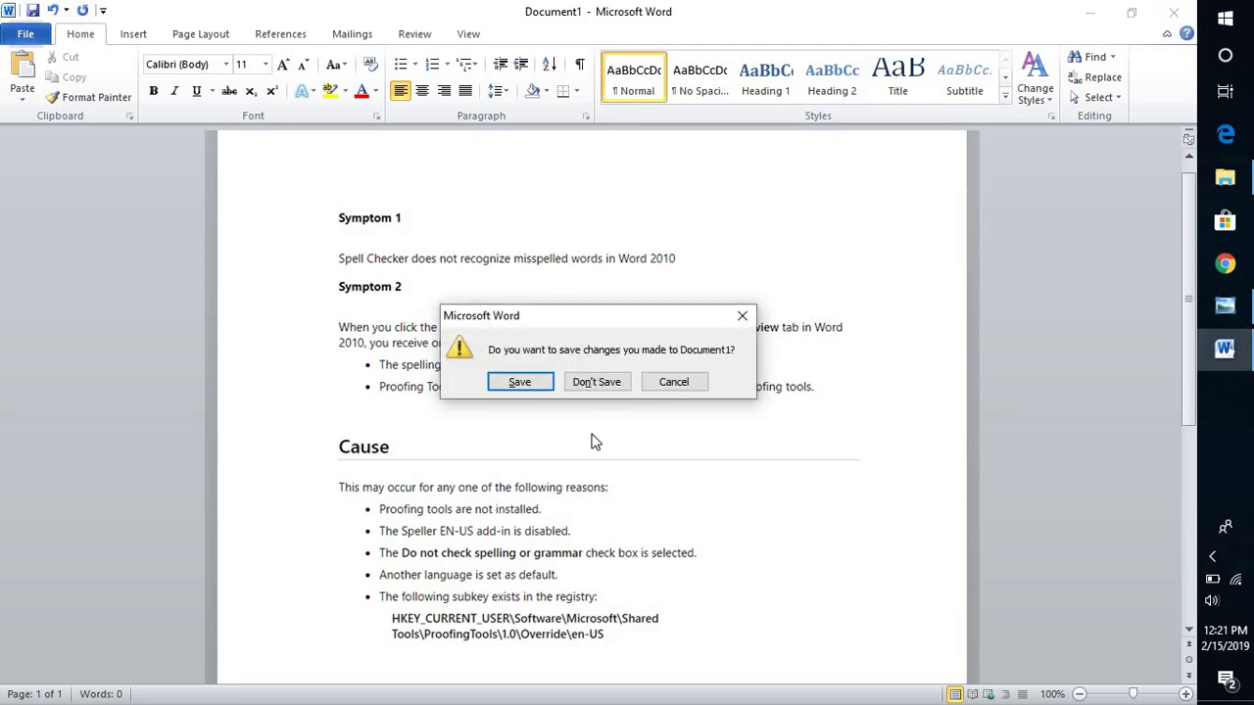
click(599, 386)
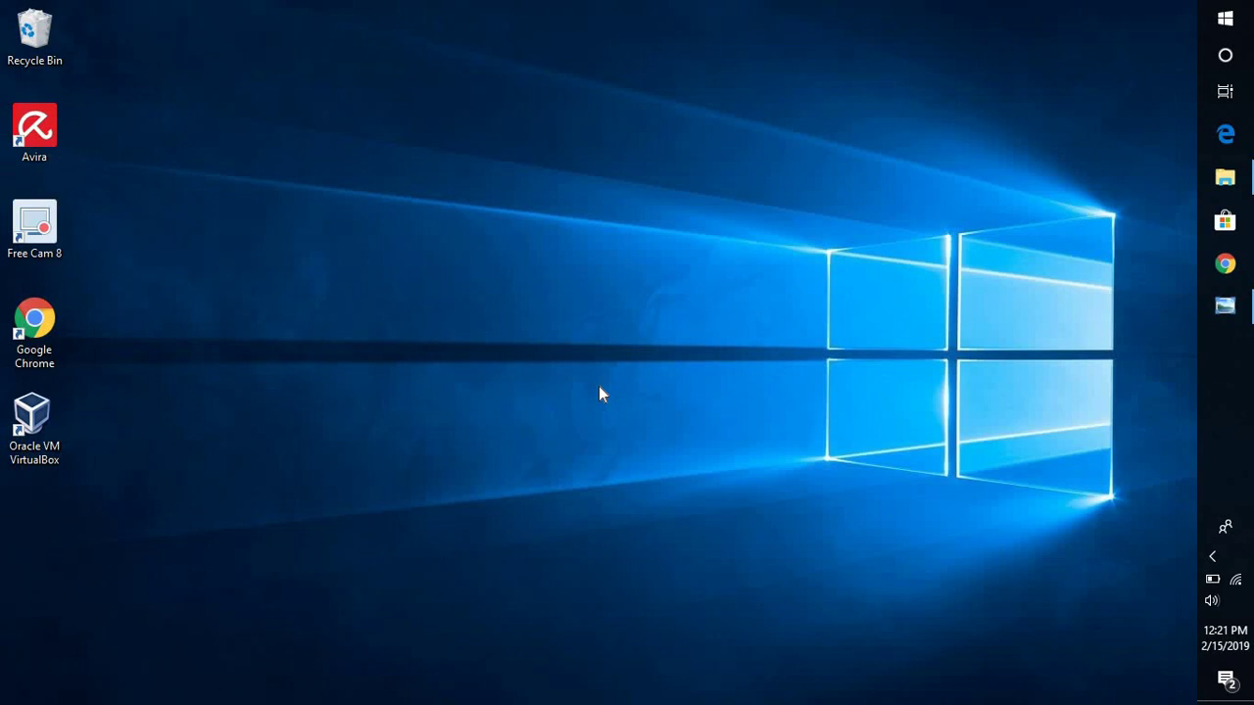
key(super+r)
key(Escape)
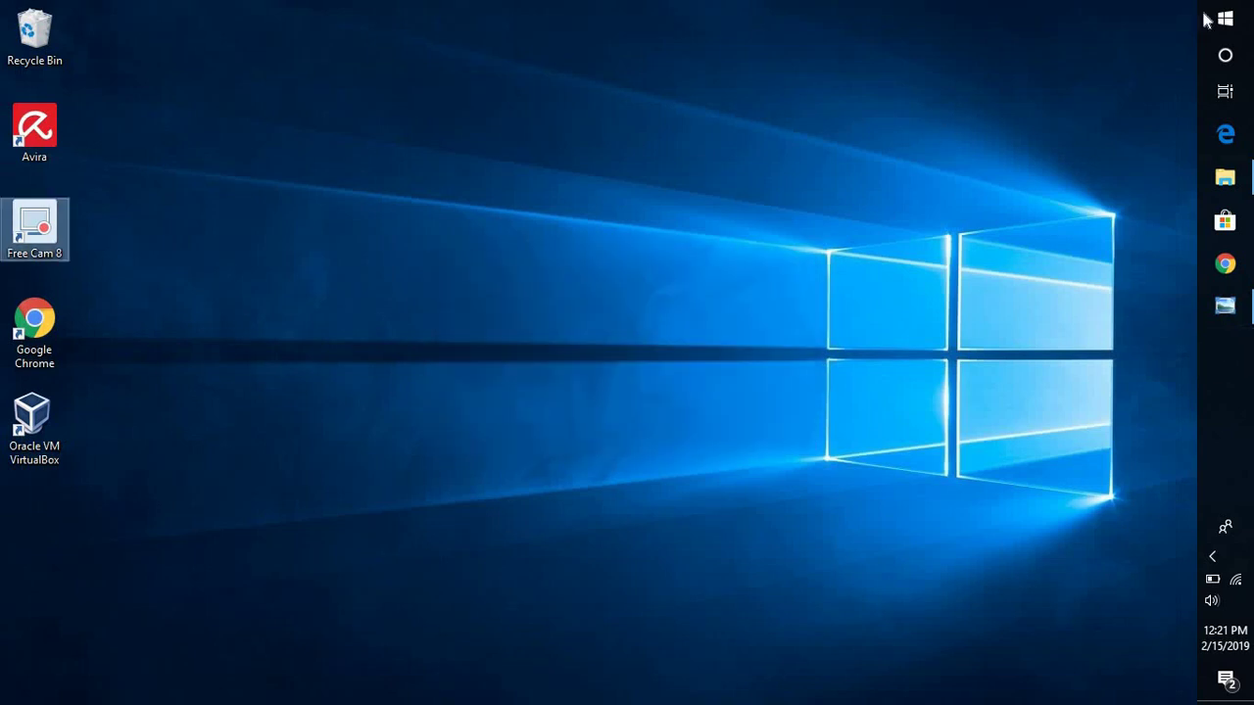
Step: Launch Run from Windows search and open Programs and Features with appwiz.cpl
click(1225, 55)
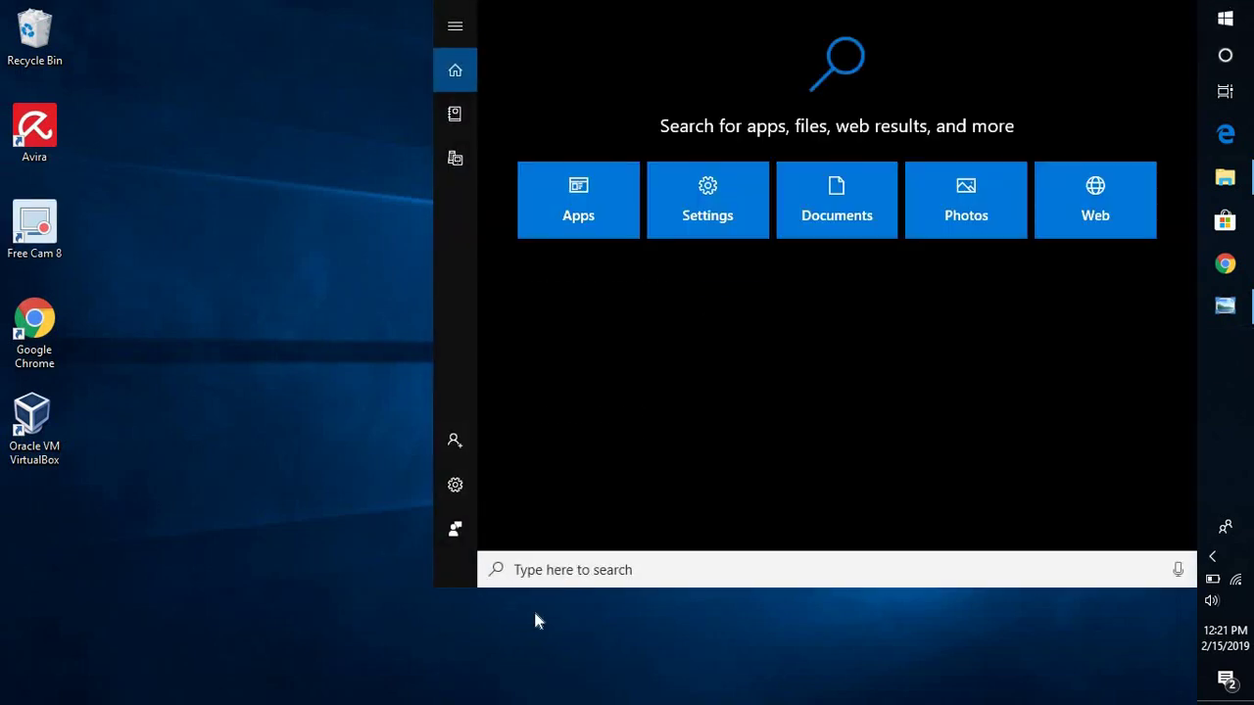
text(run)
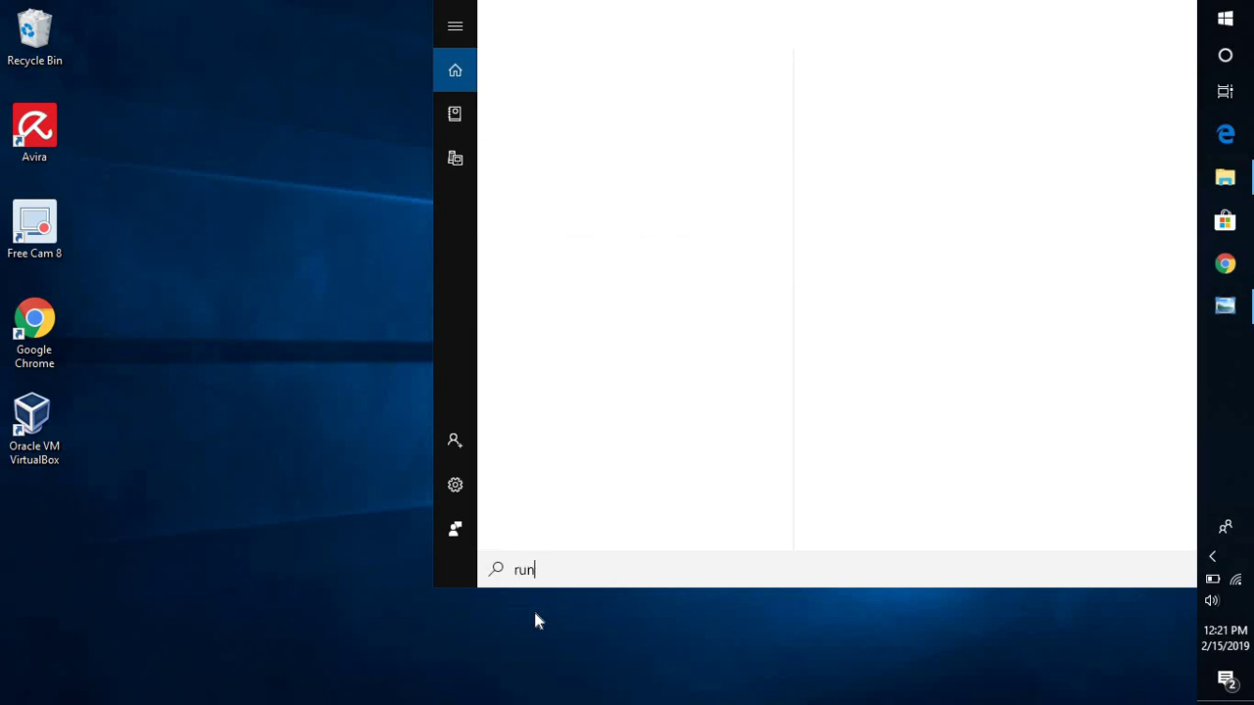
click(628, 115)
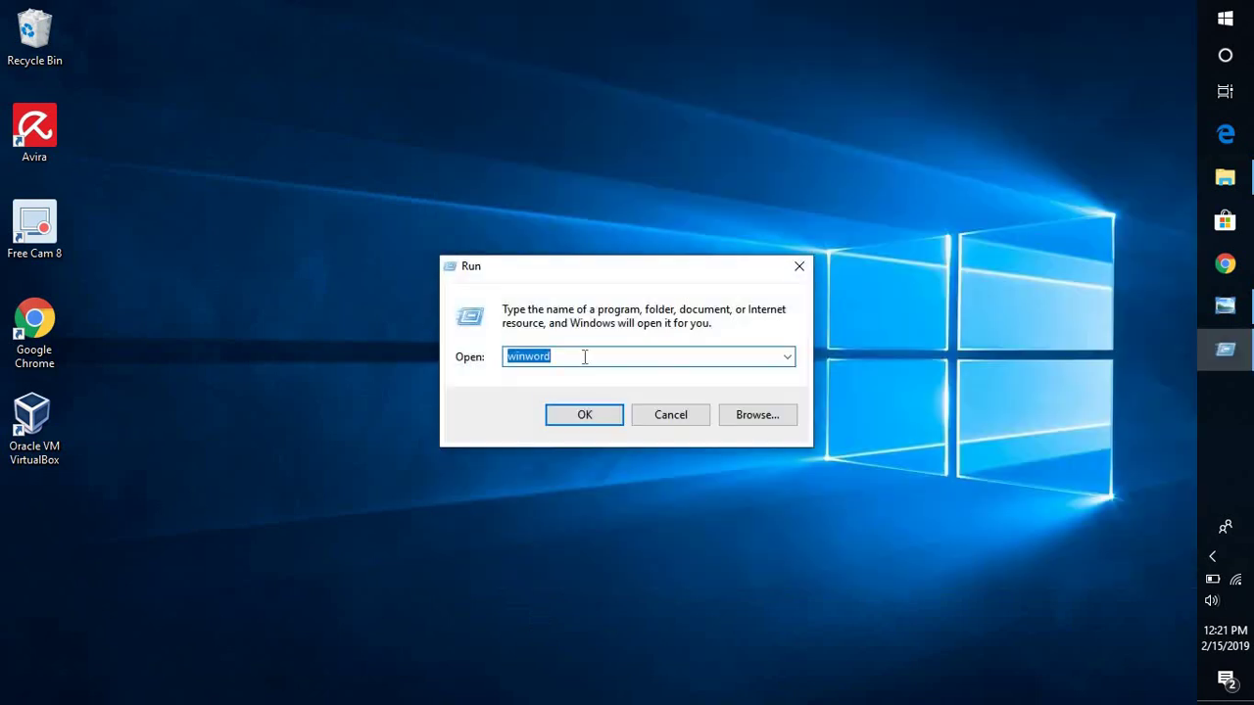
text(ap)
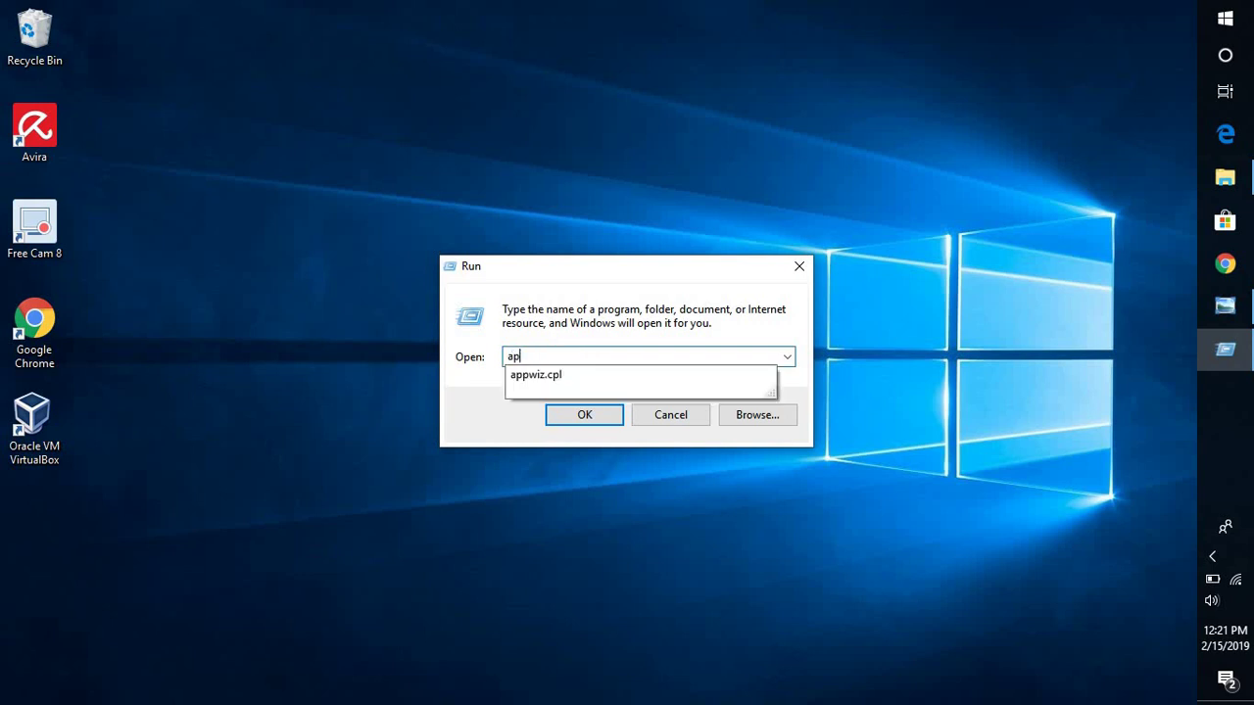
key(Down)
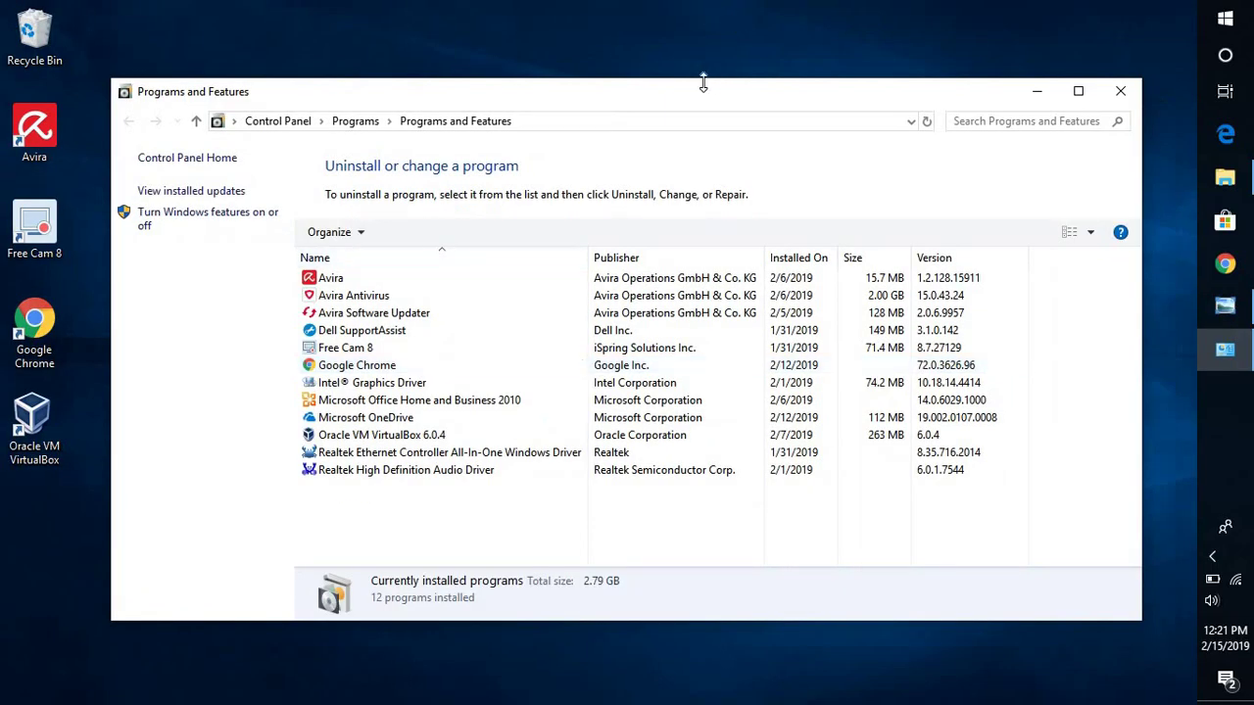
Step: Maximize Programs and Features and choose Change on Microsoft Office Home and Business 2010
double_click(702, 88)
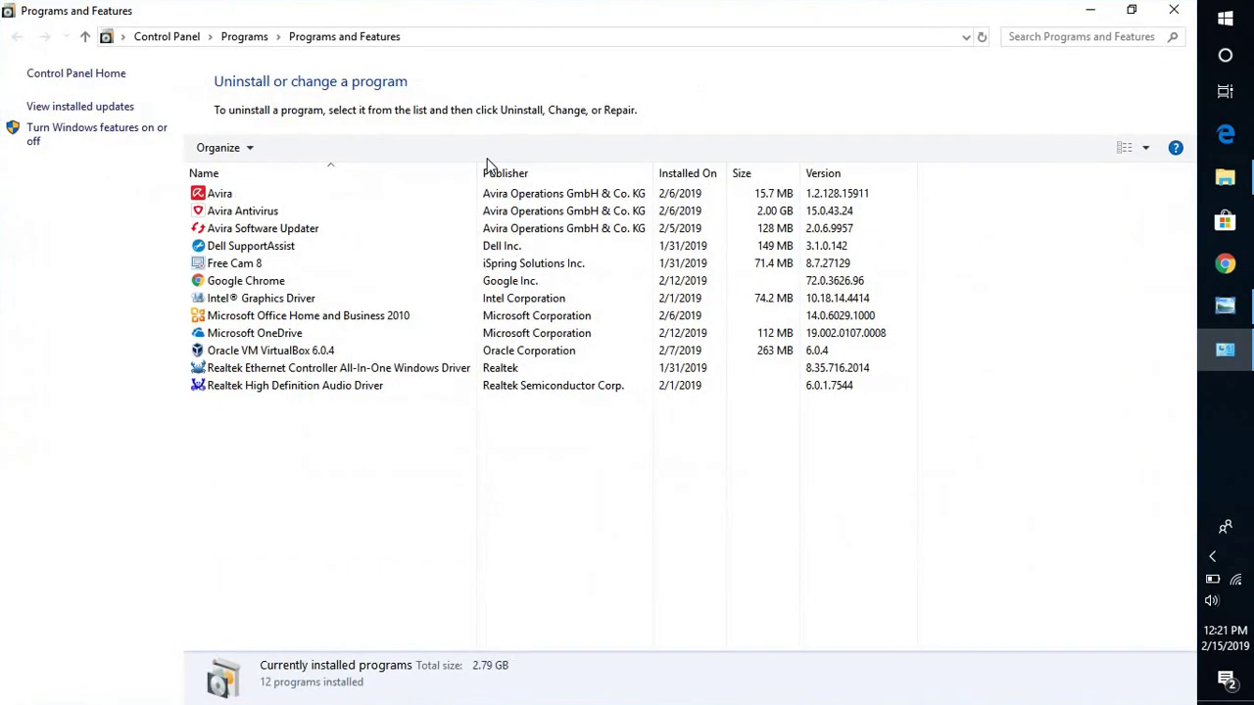
click(256, 333)
click(267, 316)
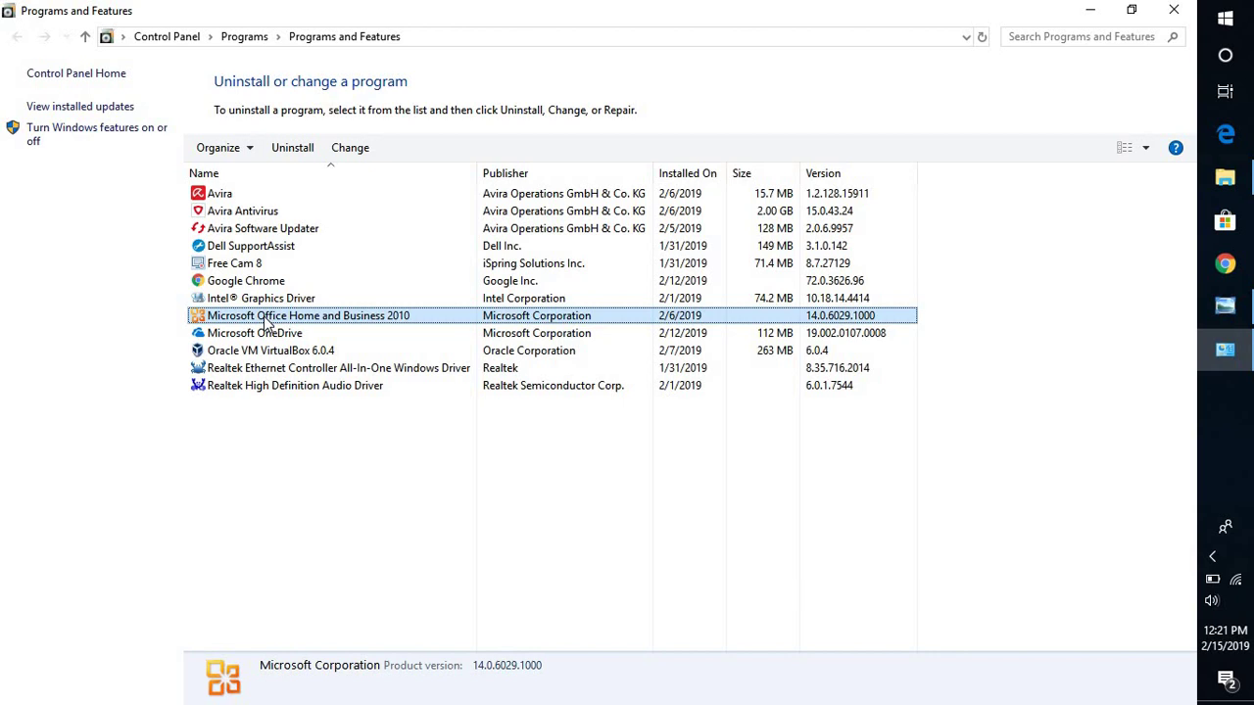
click(350, 149)
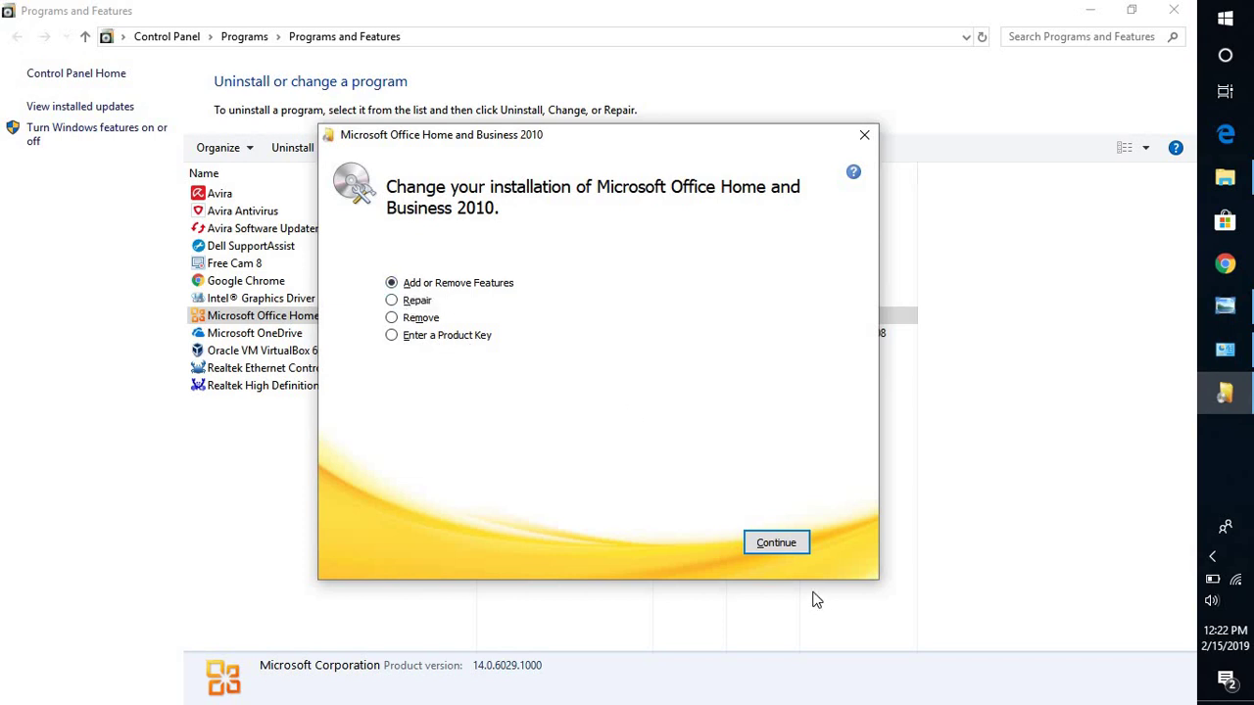
Step: Under Office Shared Features, set Proofing Tools to Run all from My Computer
click(774, 543)
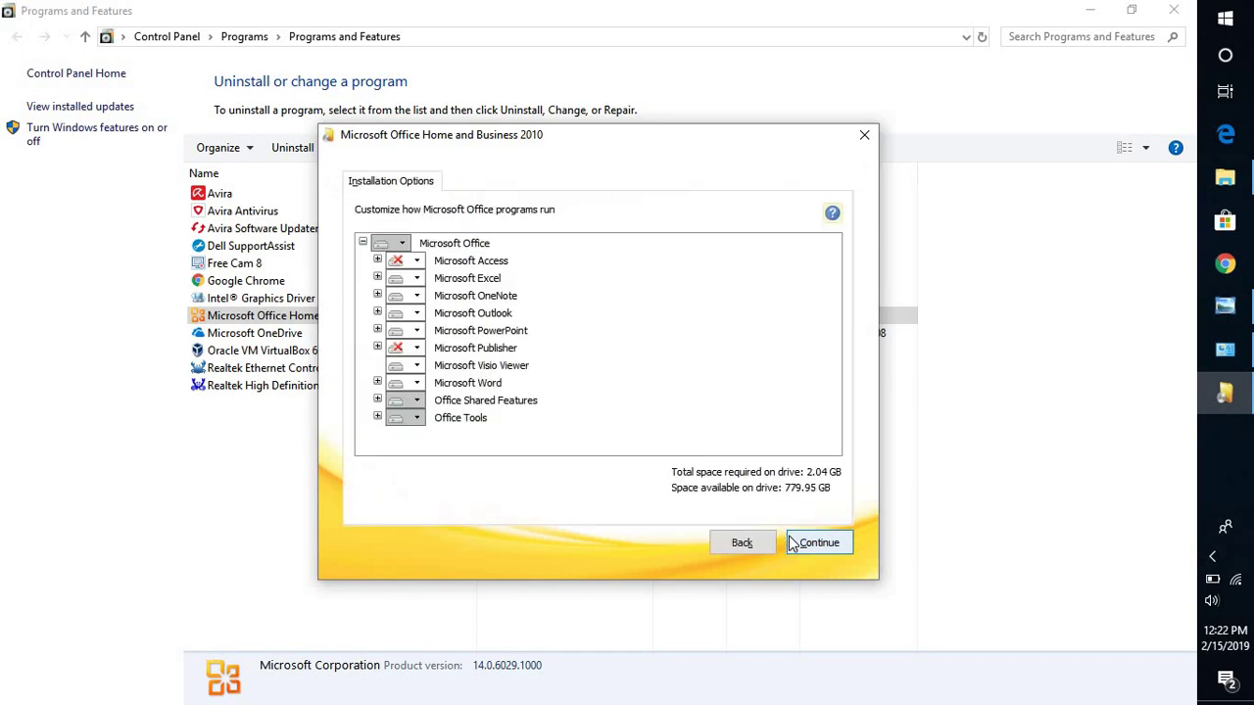
click(377, 401)
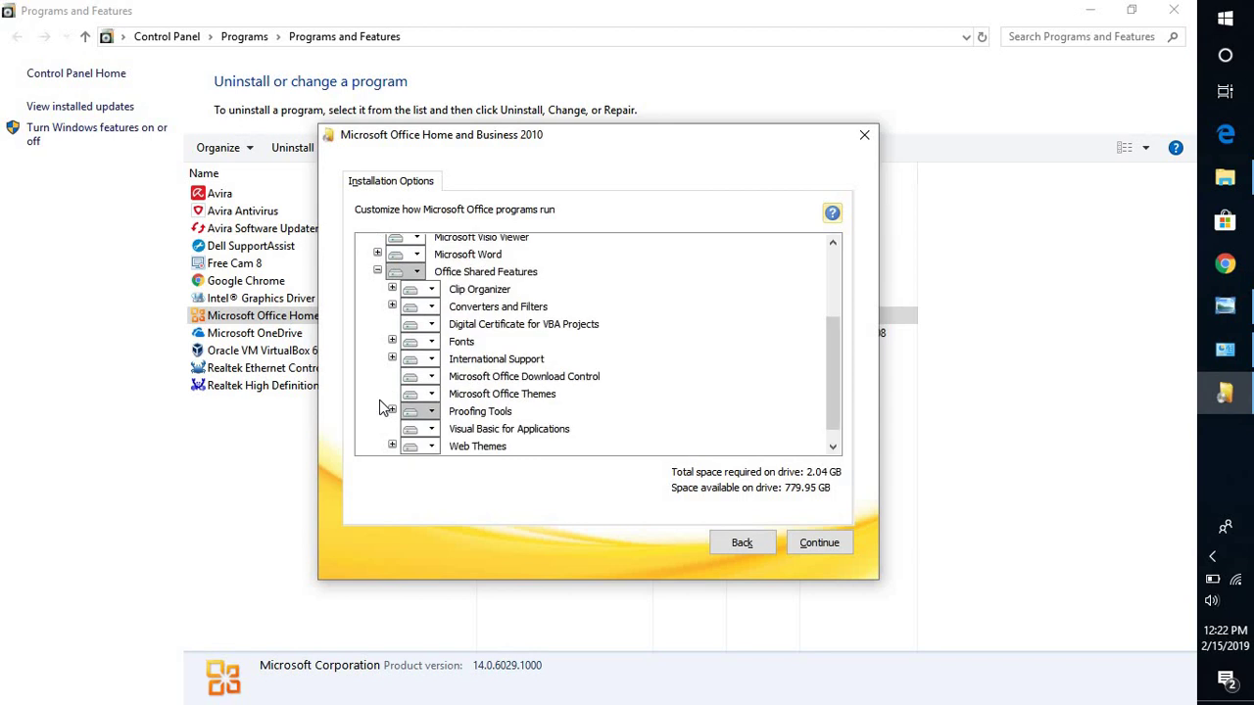
click(432, 412)
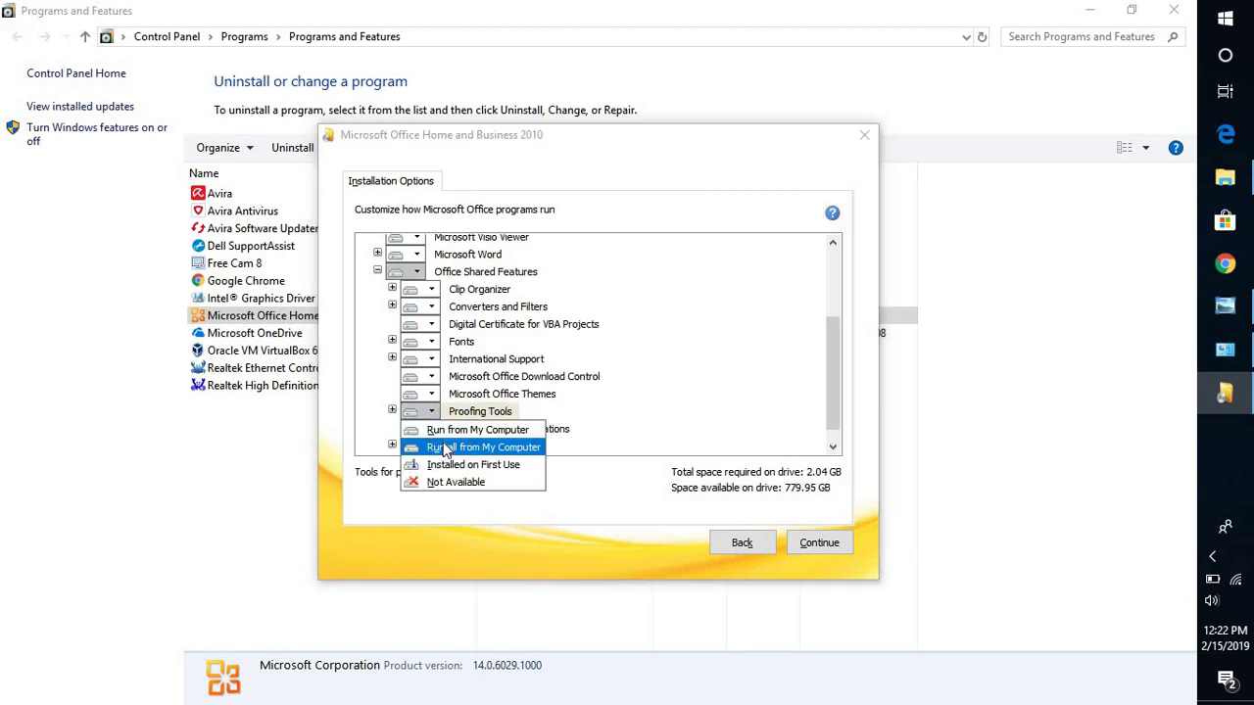
click(446, 448)
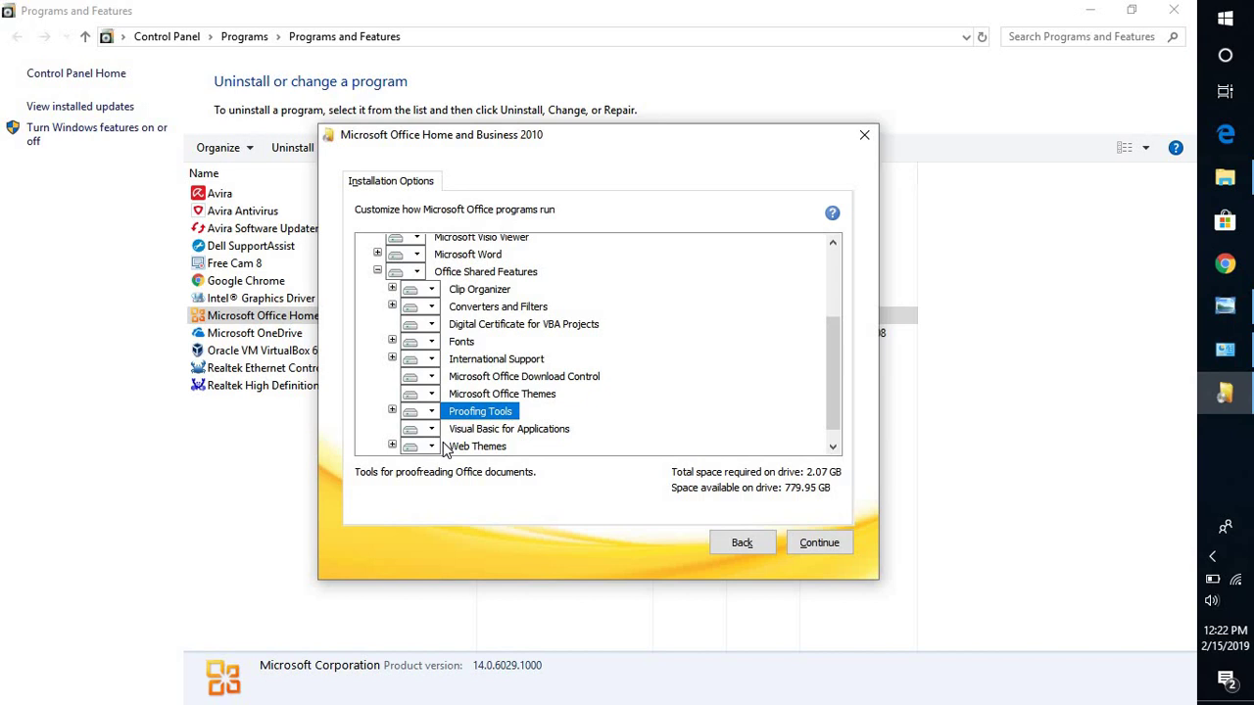
Step: Apply the Proofing Tools change and close Office 2010 Setup once configuration finishes
click(819, 547)
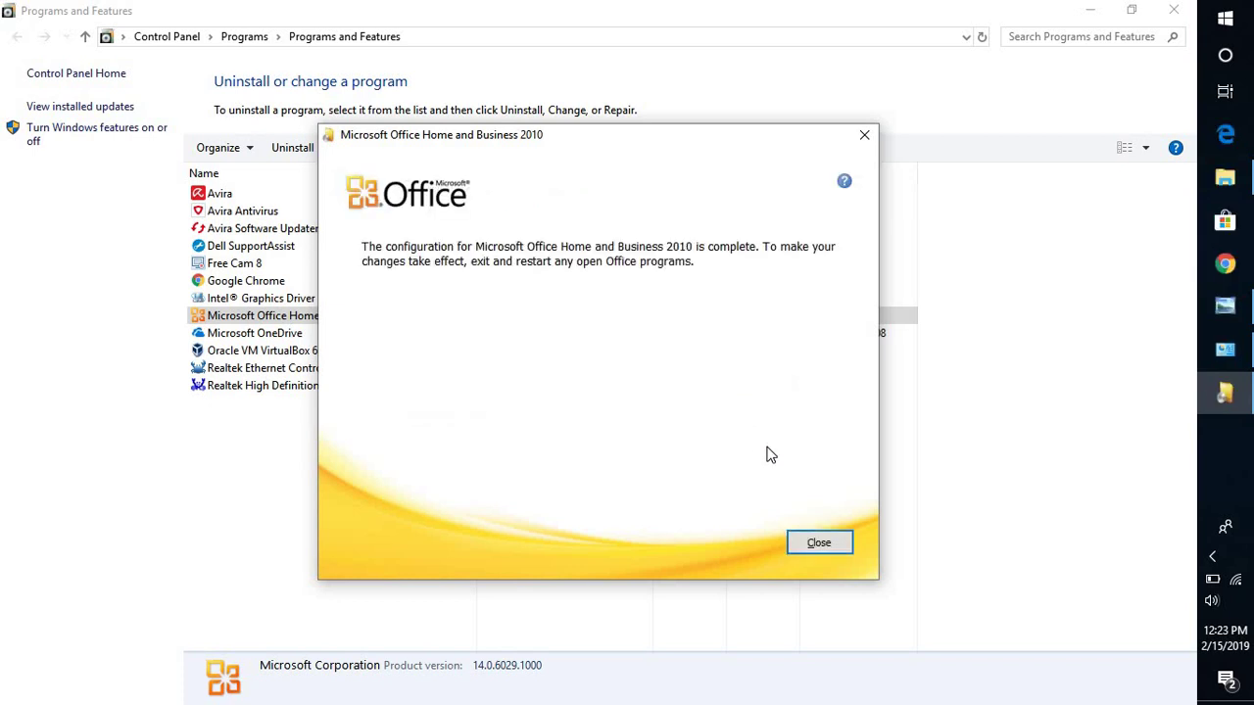
click(813, 541)
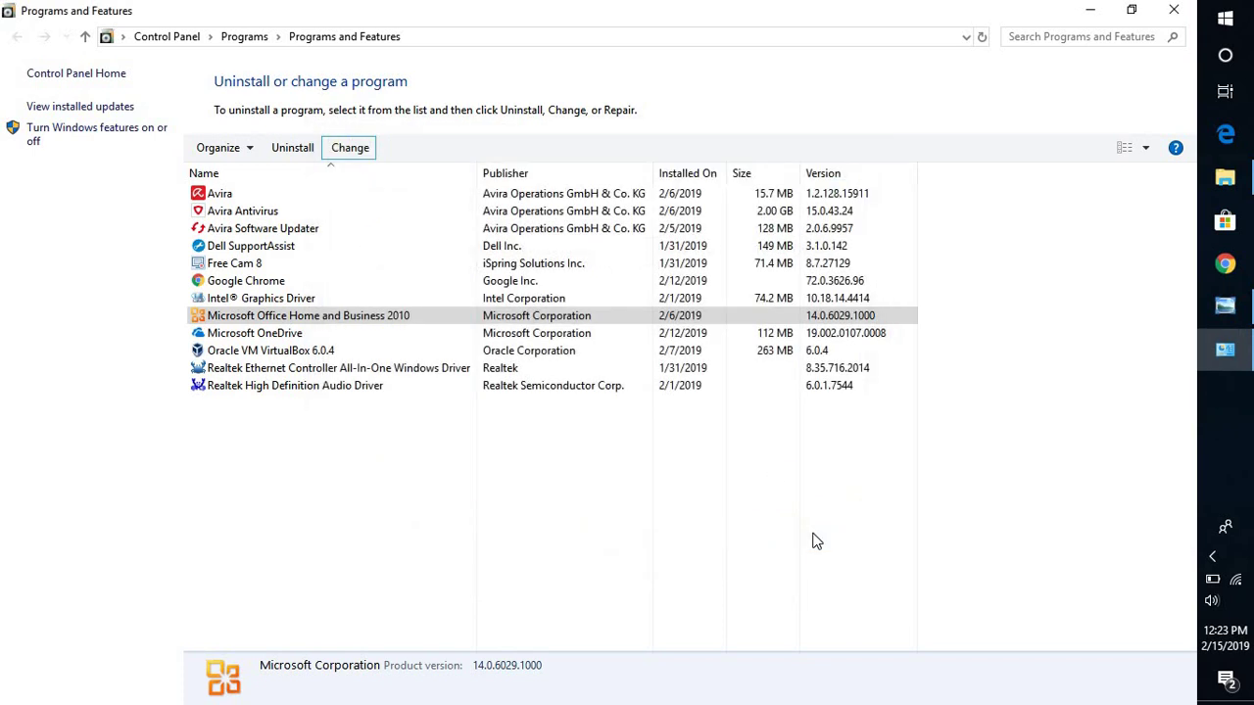
Step: Start Word with winword from Run and type the test word 'Tst'
key(super+r)
text(winword)
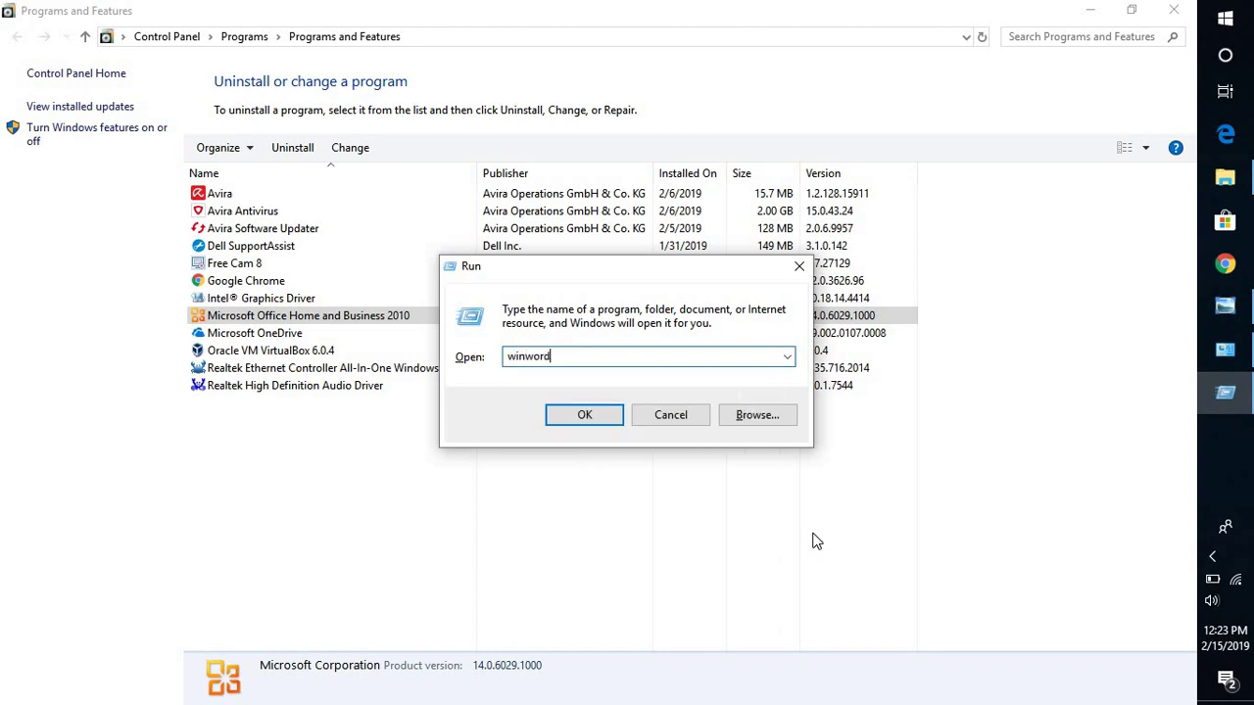
key(ctrl+a)
key(Return)
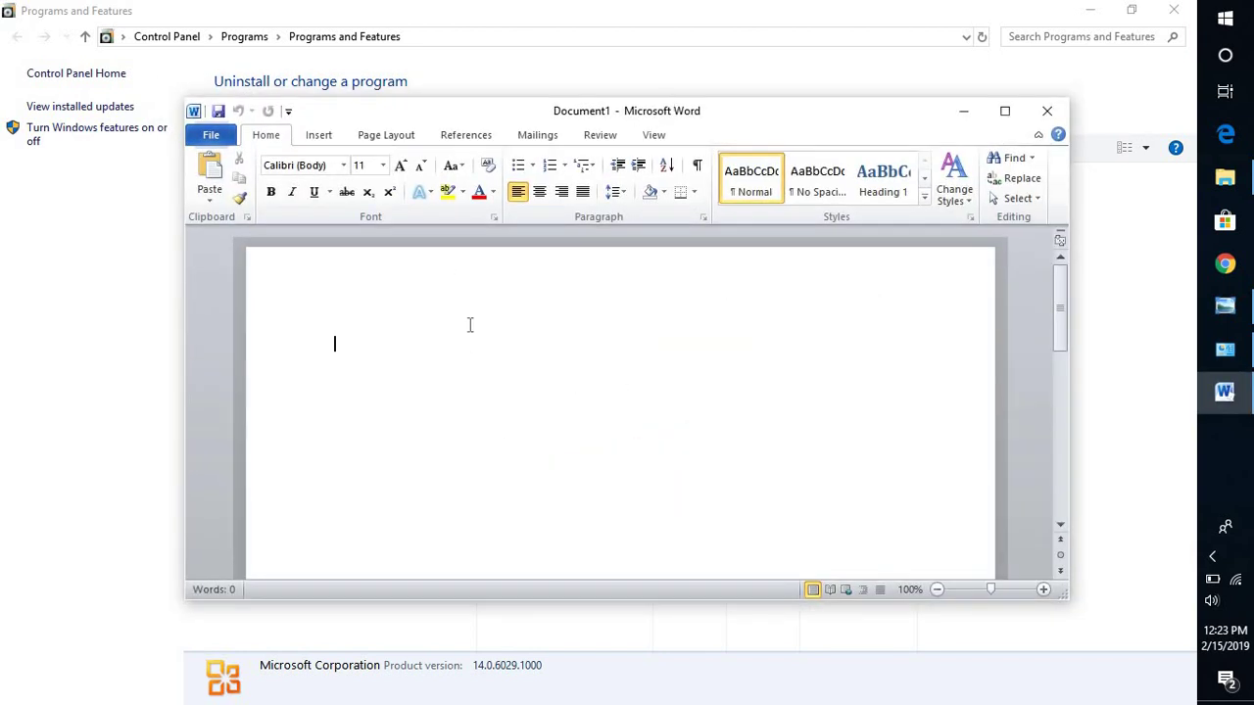
text(Tst)
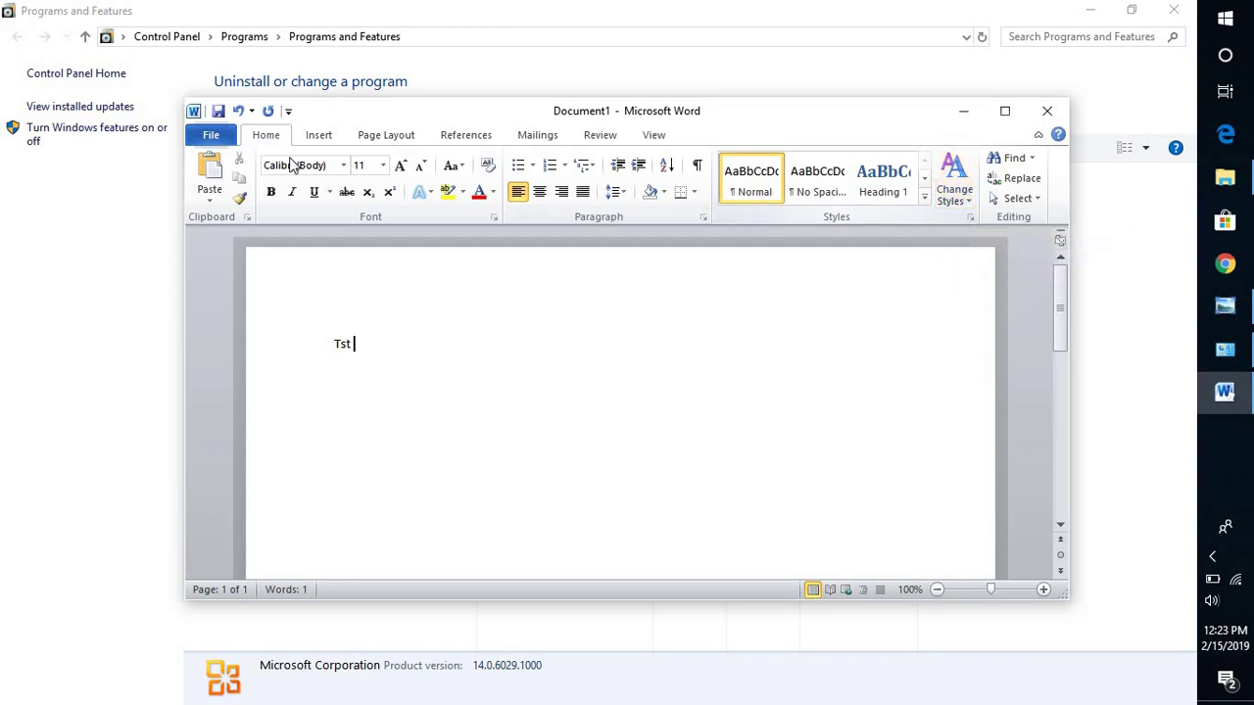
Step: Show the Disabled Items list from the Add-Ins page of Word Options
click(226, 137)
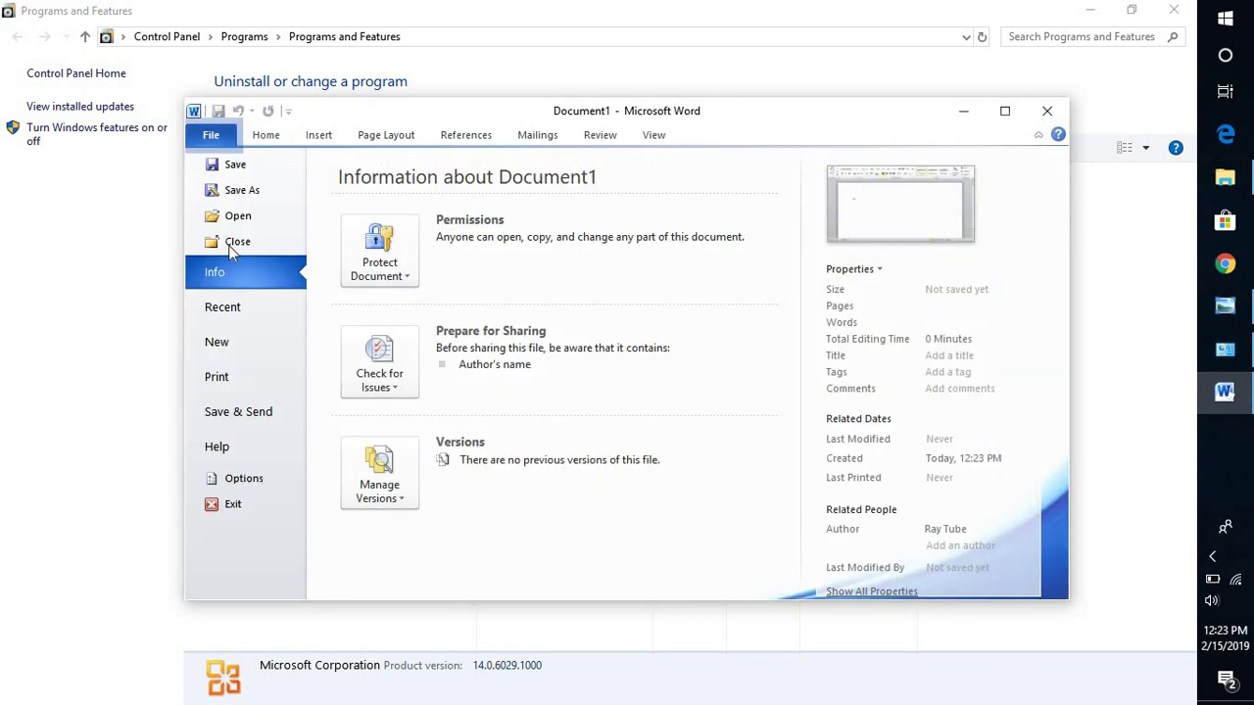
click(271, 489)
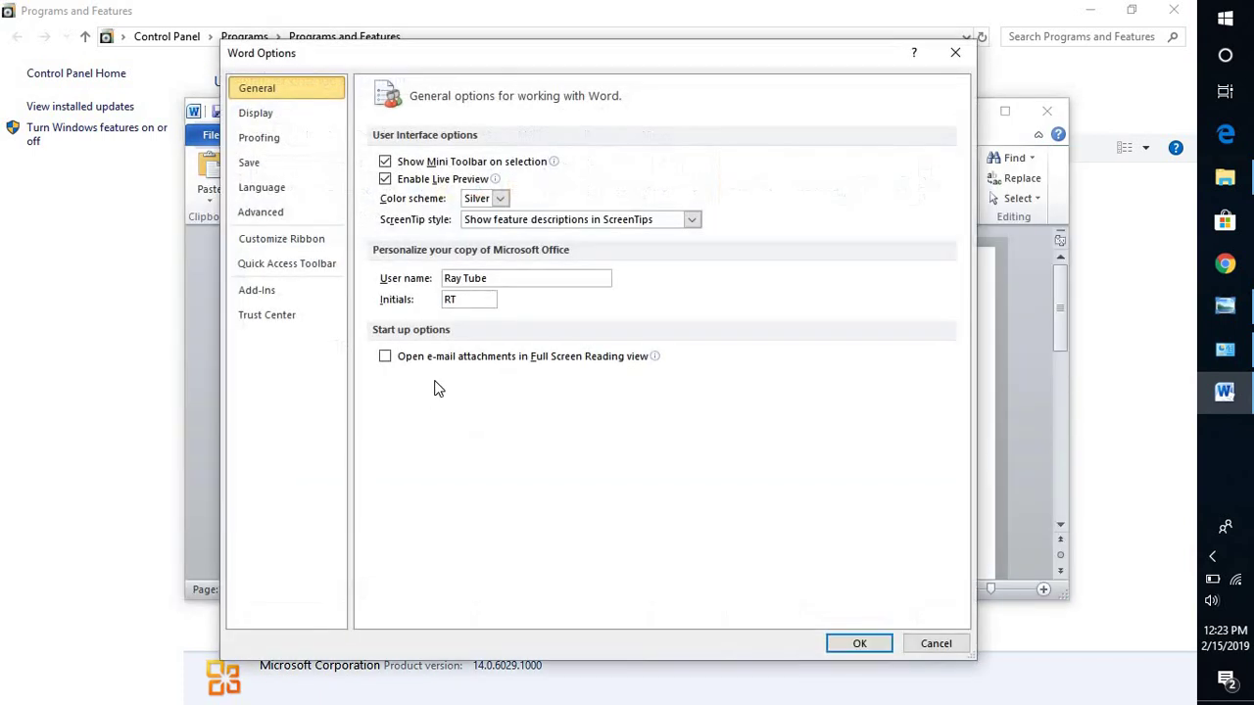
click(274, 297)
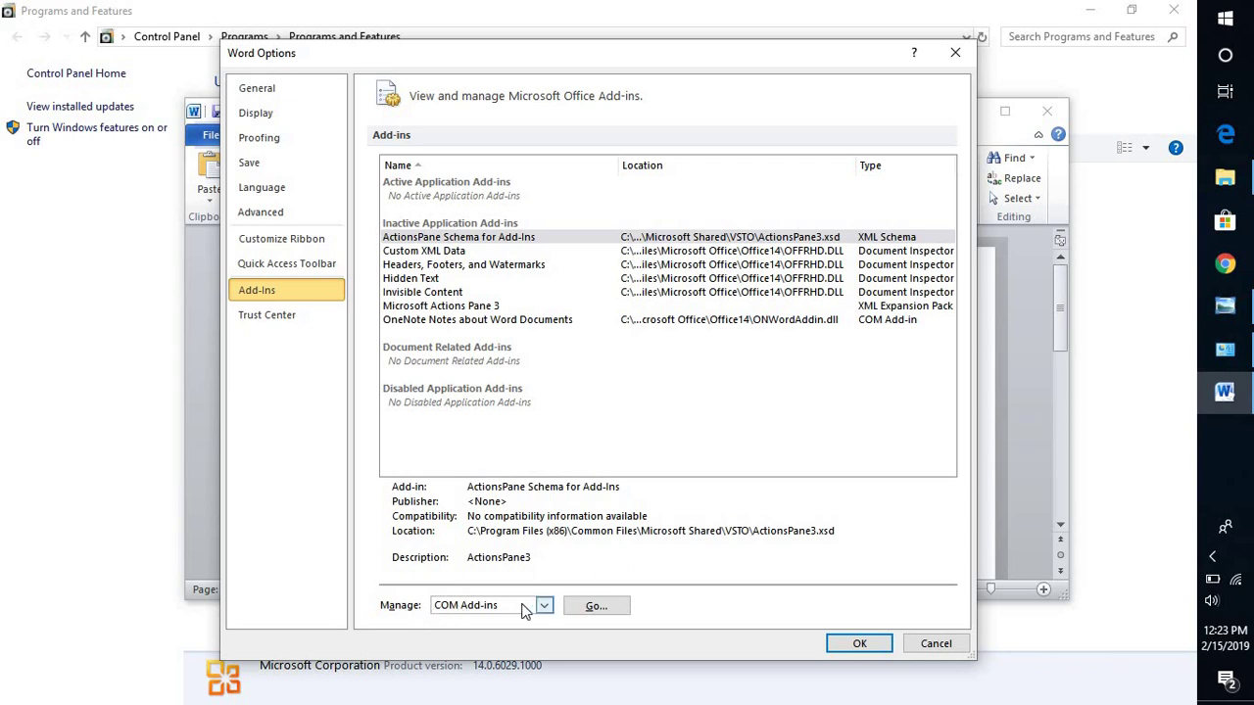
click(545, 606)
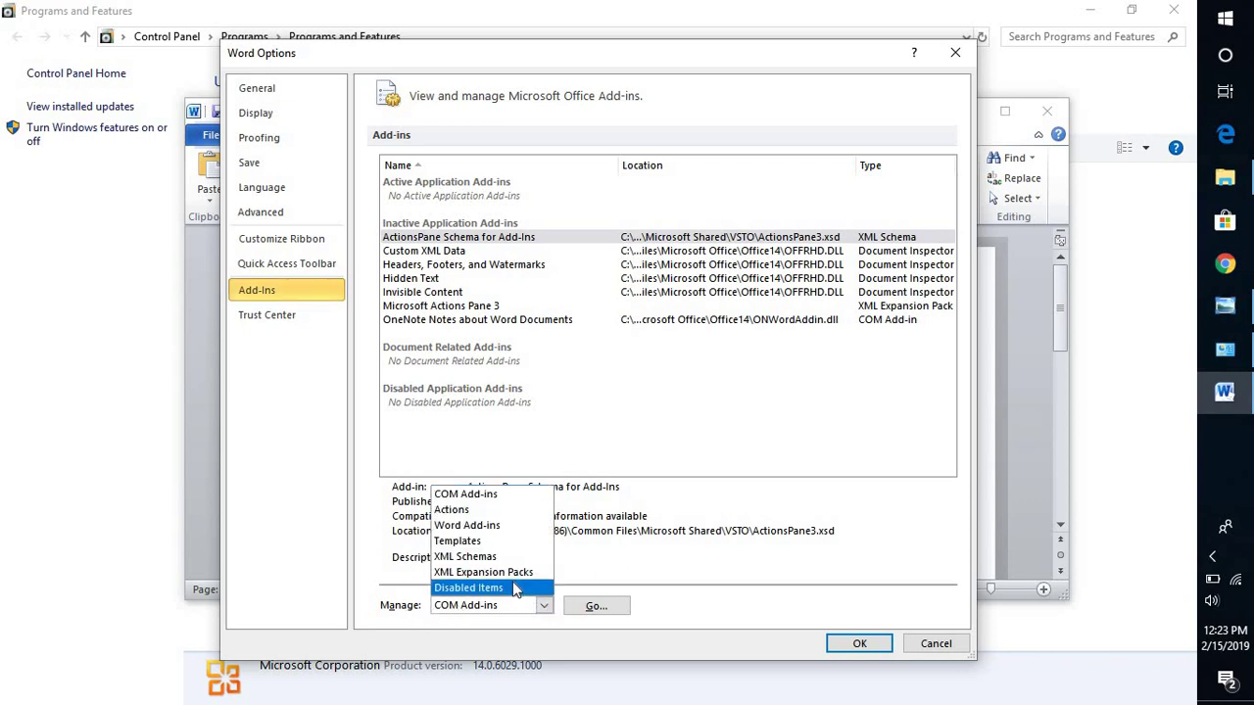
click(515, 588)
click(588, 605)
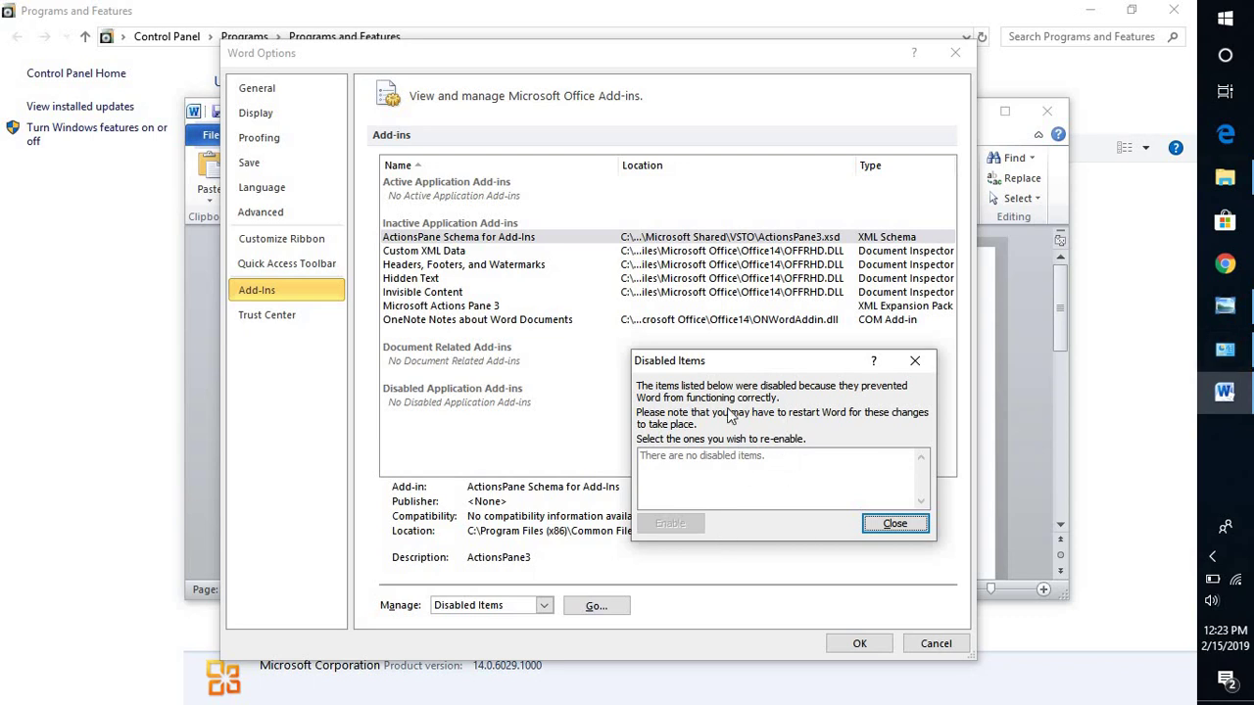
Step: Bring up the spellcheck instructions image in Windows Photo Viewer
click(1224, 306)
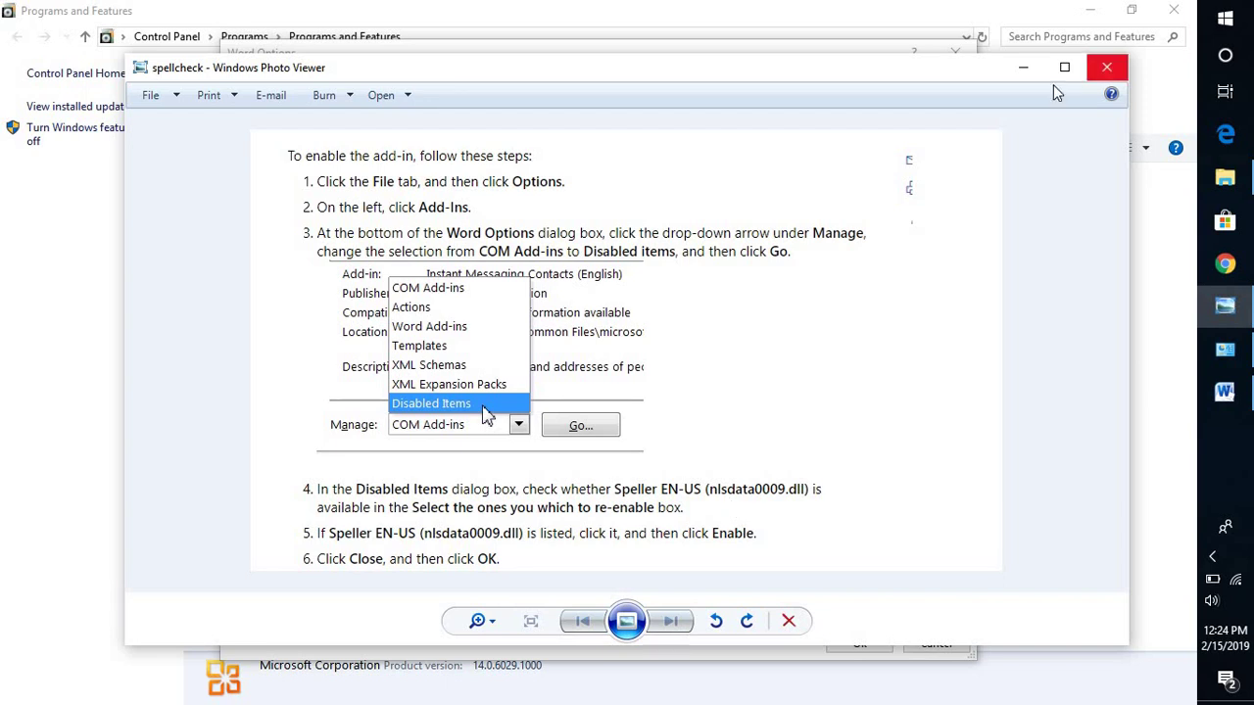
Step: Minimize Photo Viewer, close Disabled Items and cancel Word Options, returning to Document1
click(1023, 67)
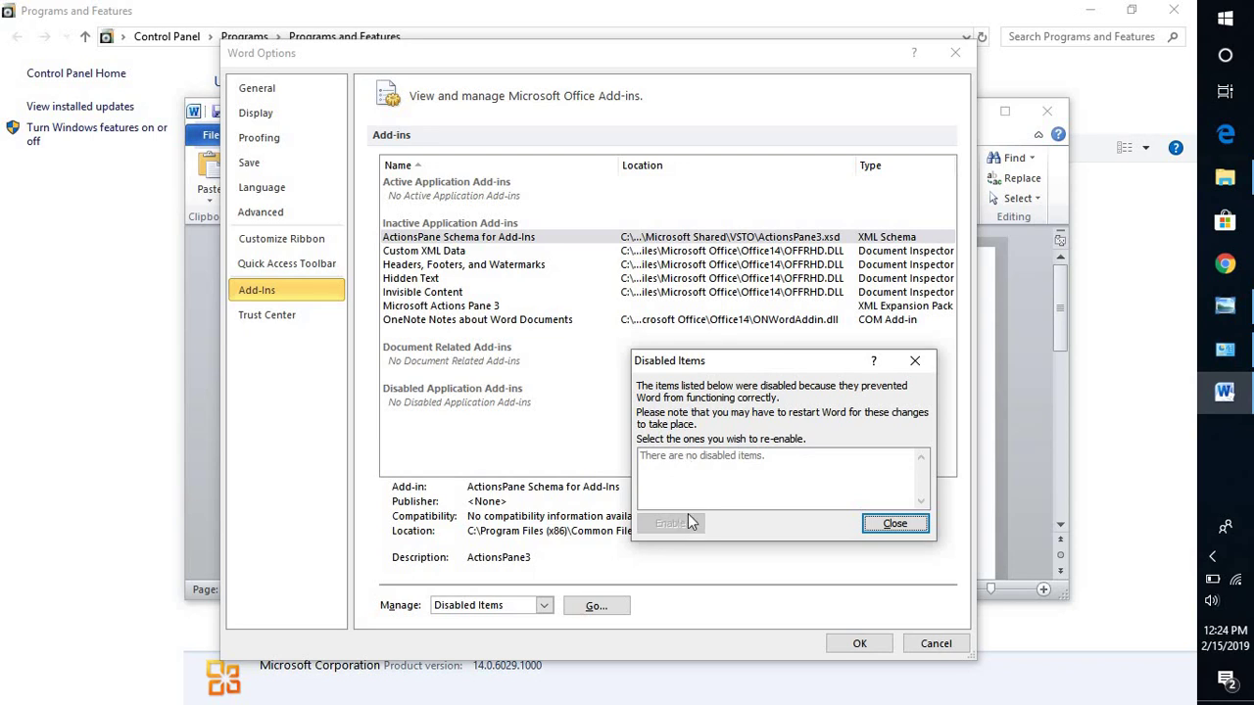
click(898, 522)
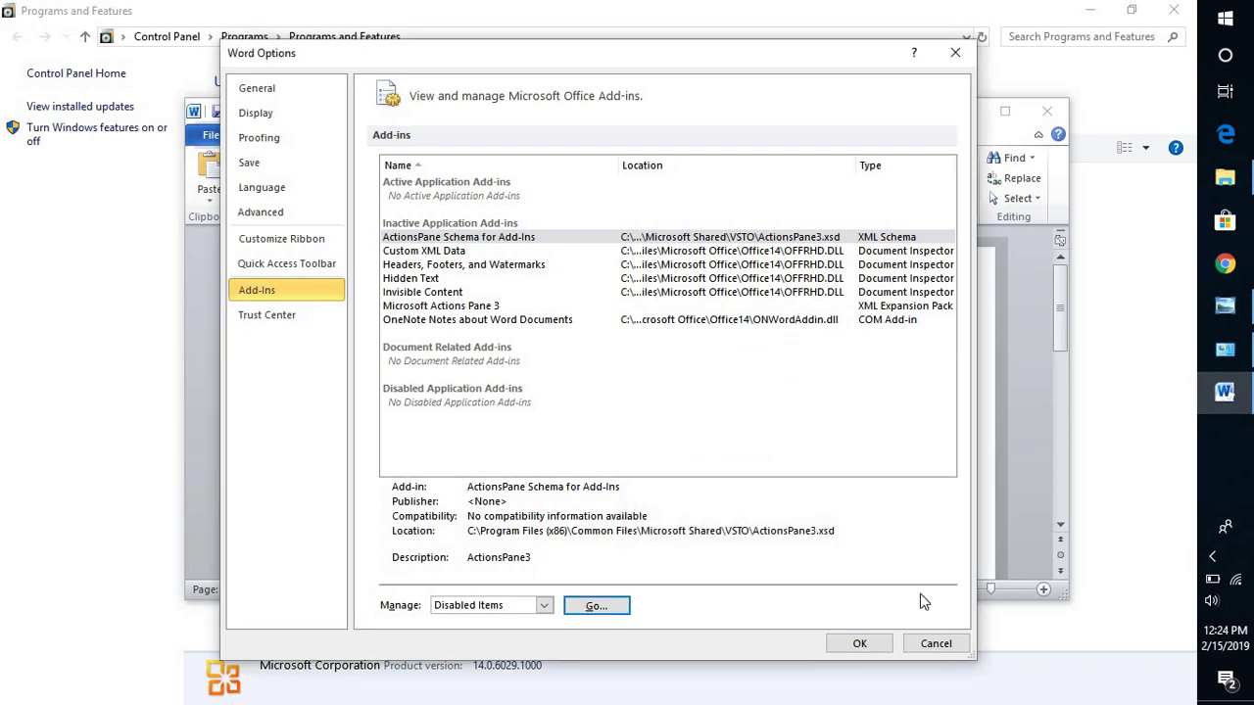
click(936, 643)
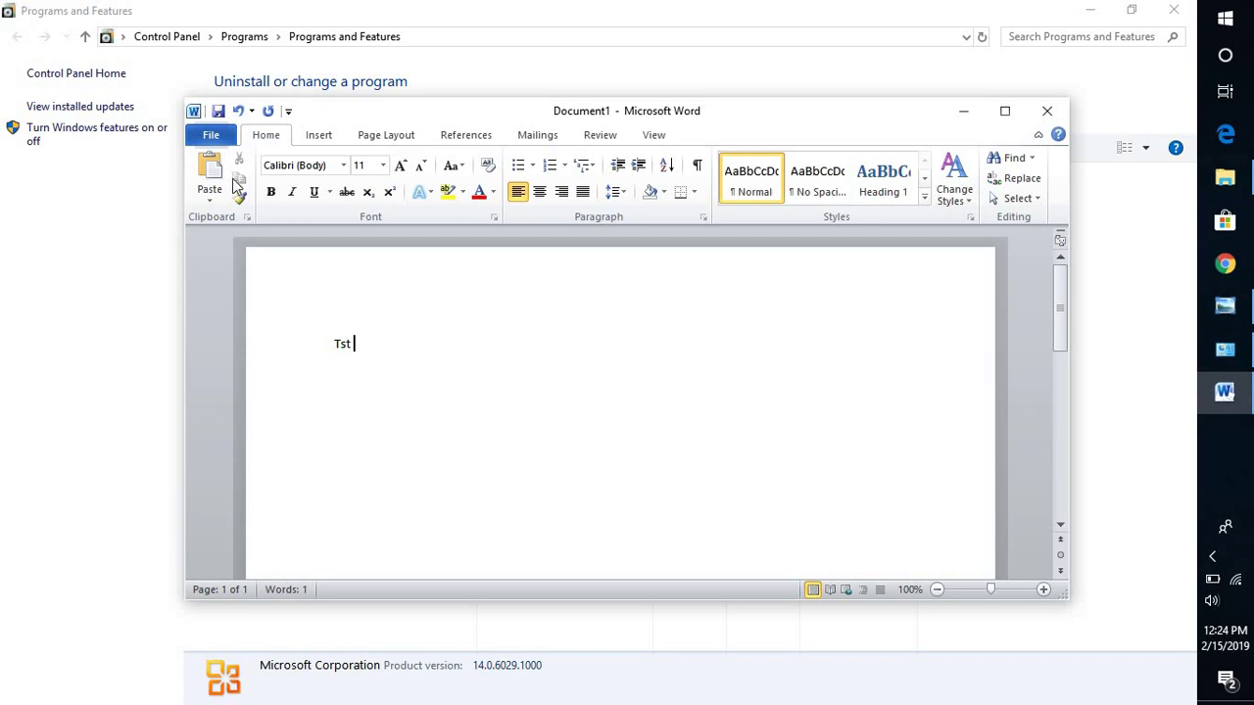
click(223, 142)
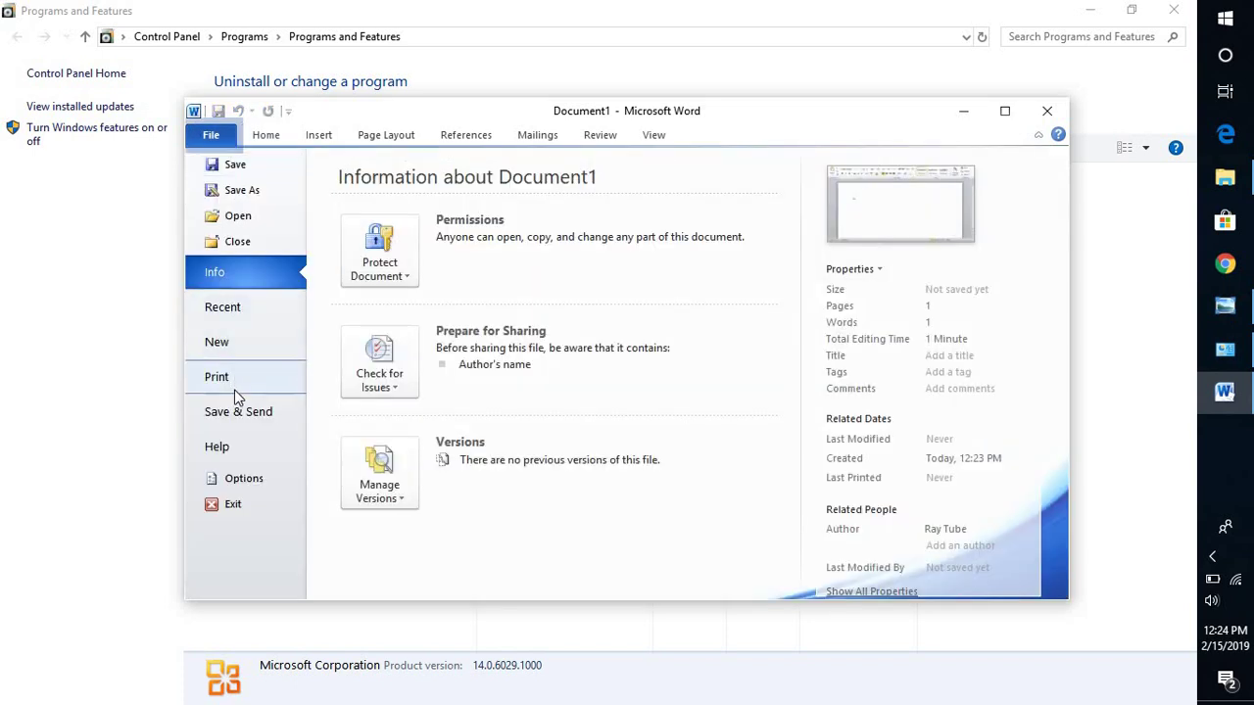
Step: Enable 'Check spelling as you type' and 'Mark grammar errors as you type' in Proofing
click(244, 480)
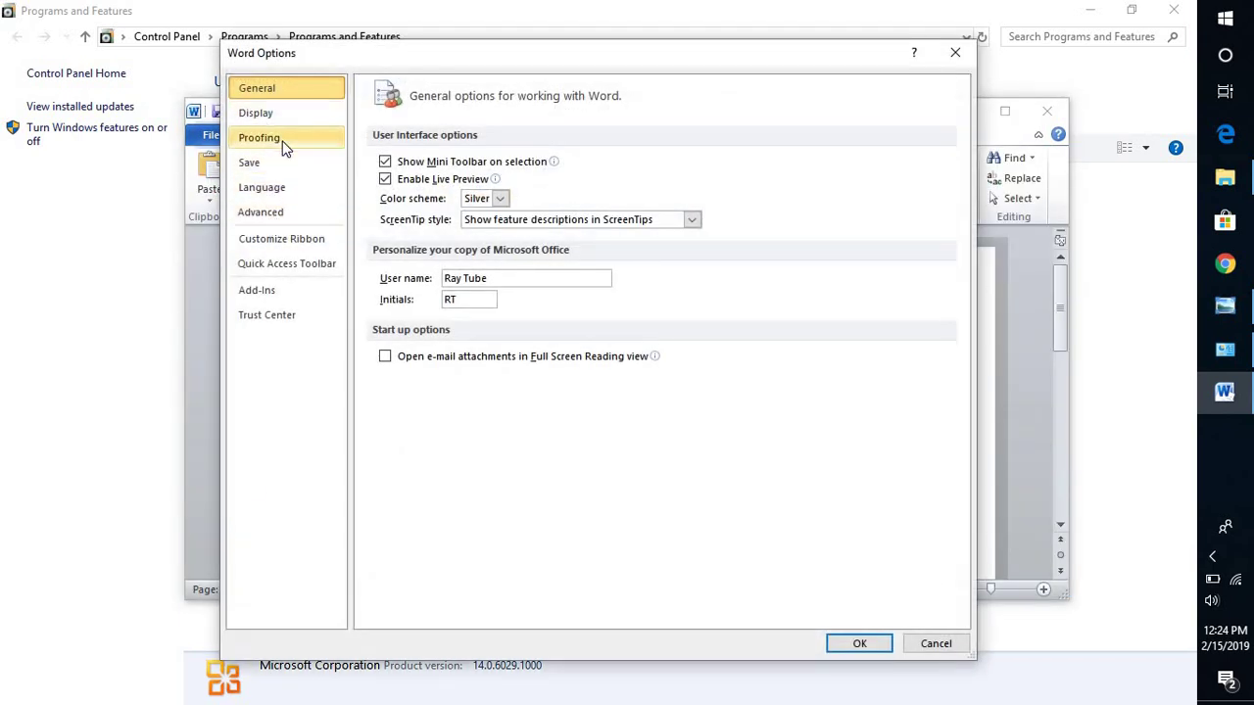
click(285, 139)
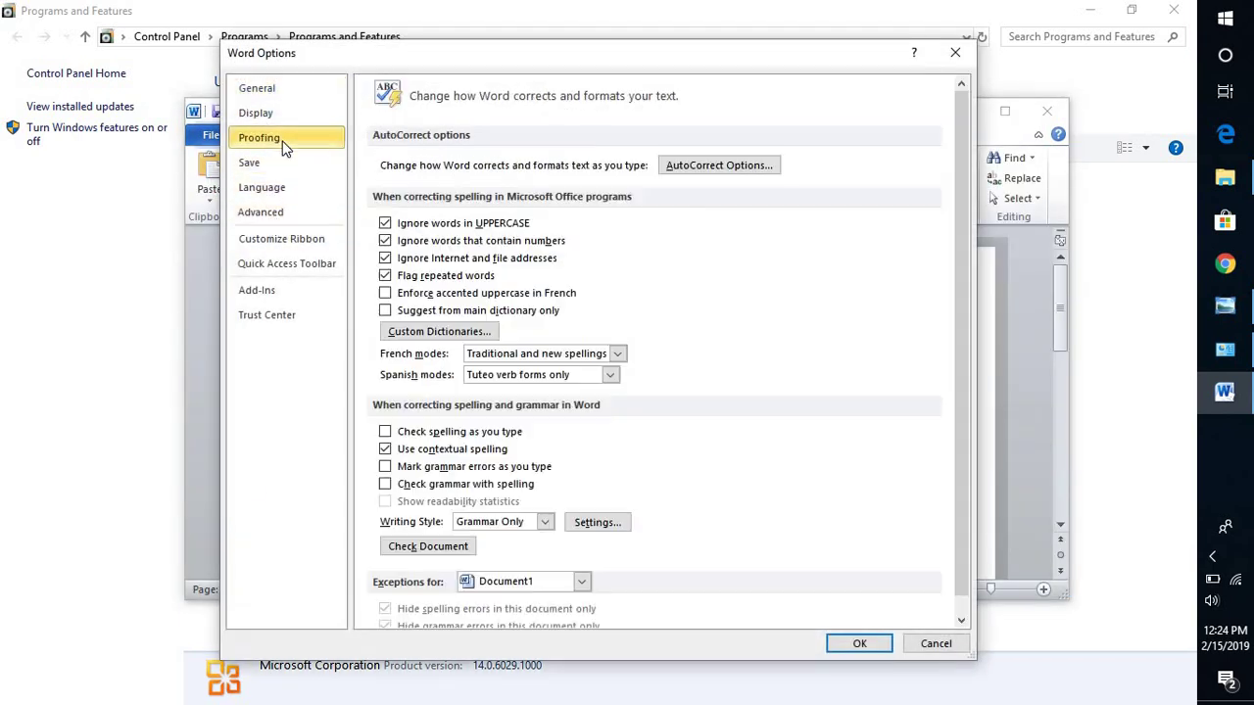
click(386, 432)
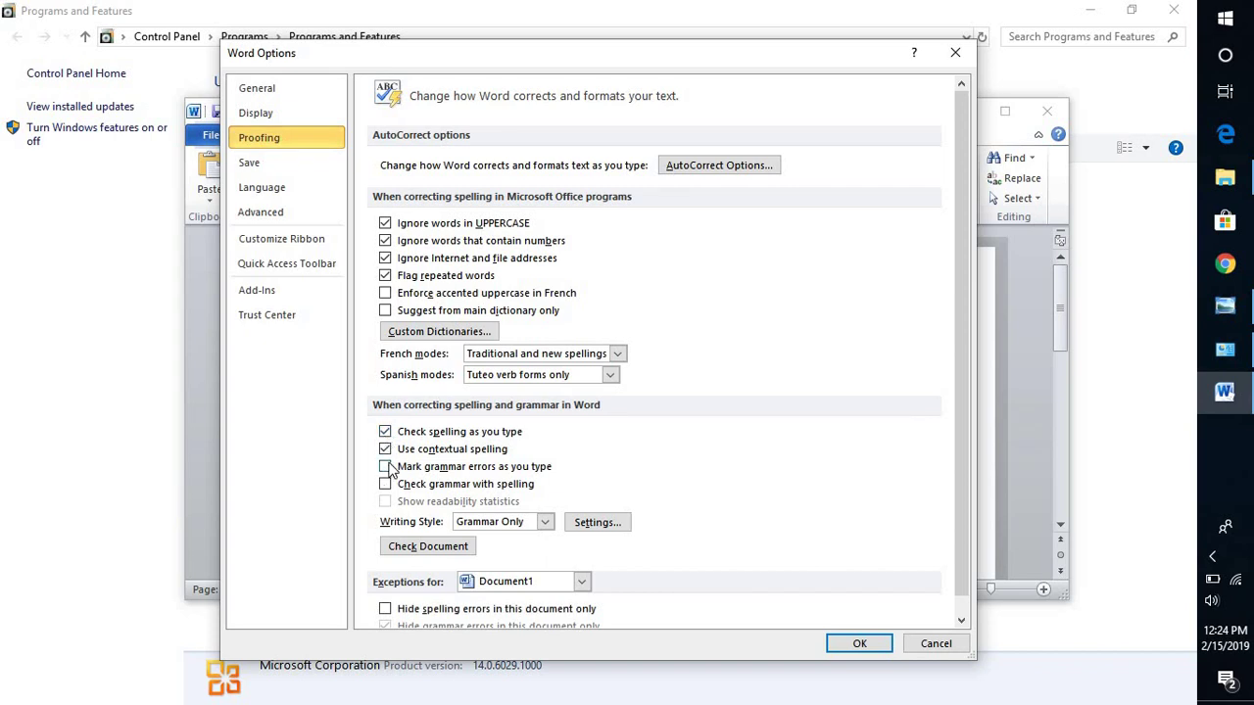
click(386, 467)
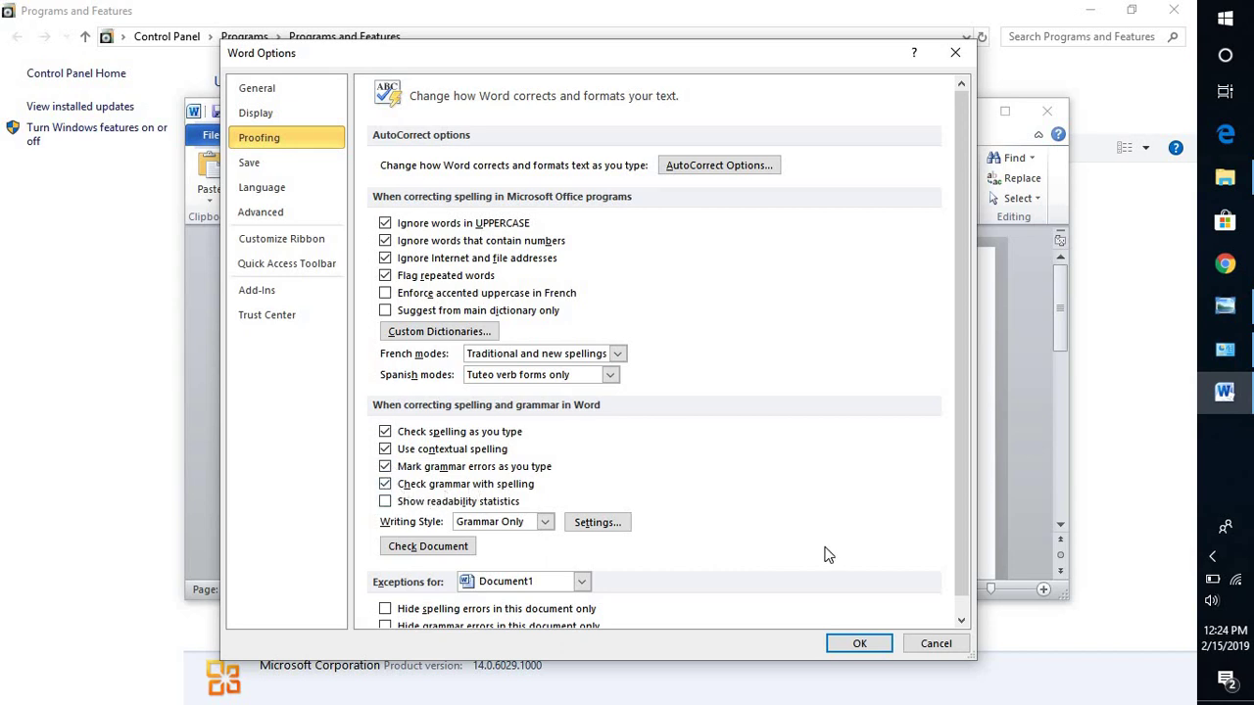
click(849, 644)
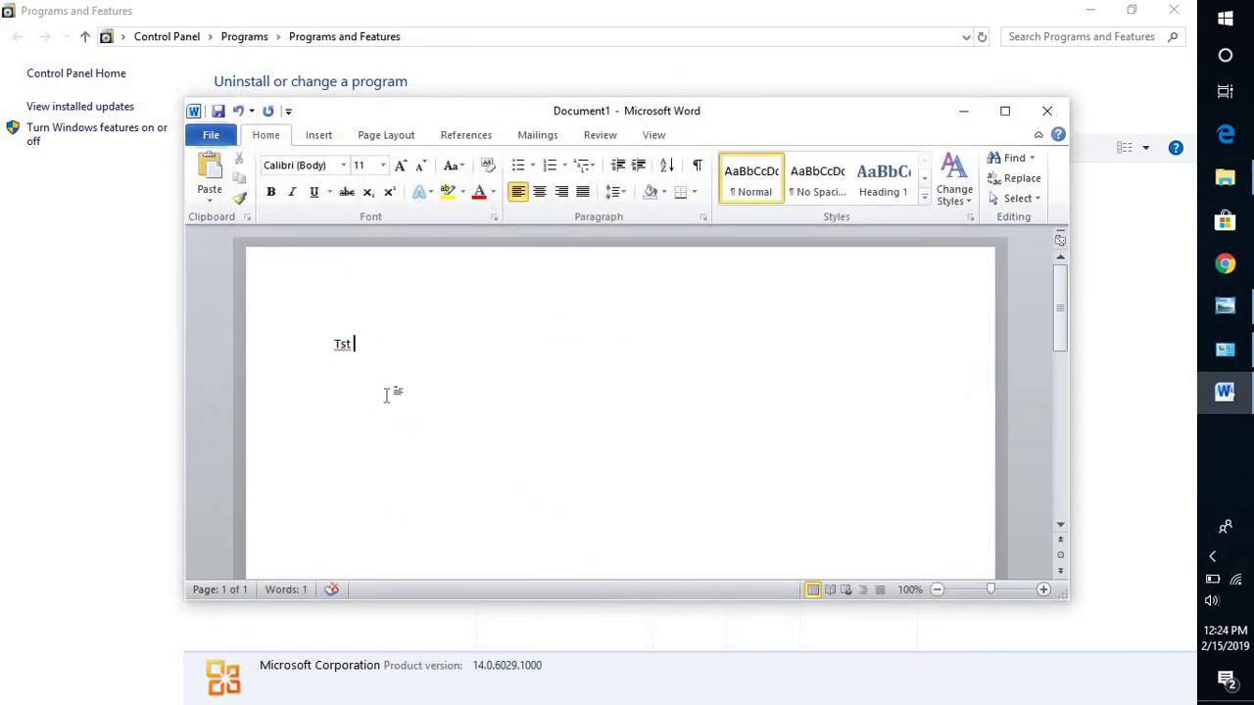
Step: Replace 'Tst' with 'tst' to confirm the spelling underline appears
key(BackSpace)
key(BackSpace)
key(BackSpace)
text(tst)
Step: Launch Registry Editor by running regedit from the Run dialog
click(1223, 59)
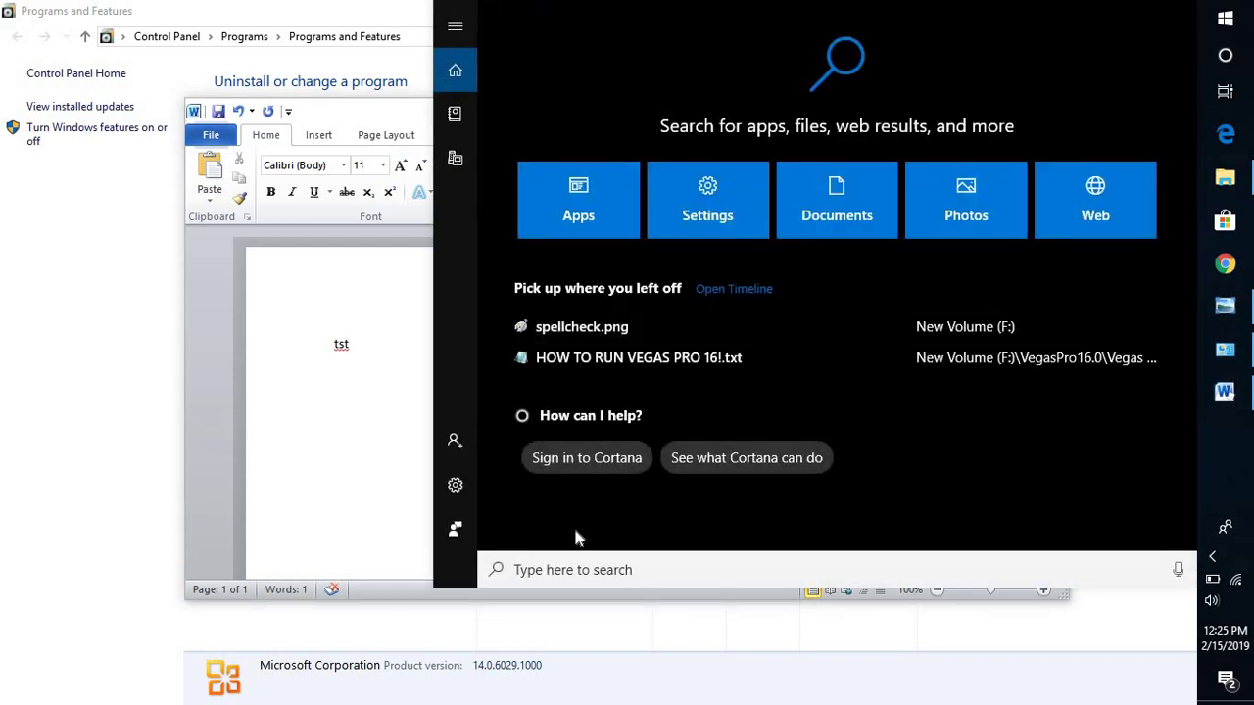
text(run)
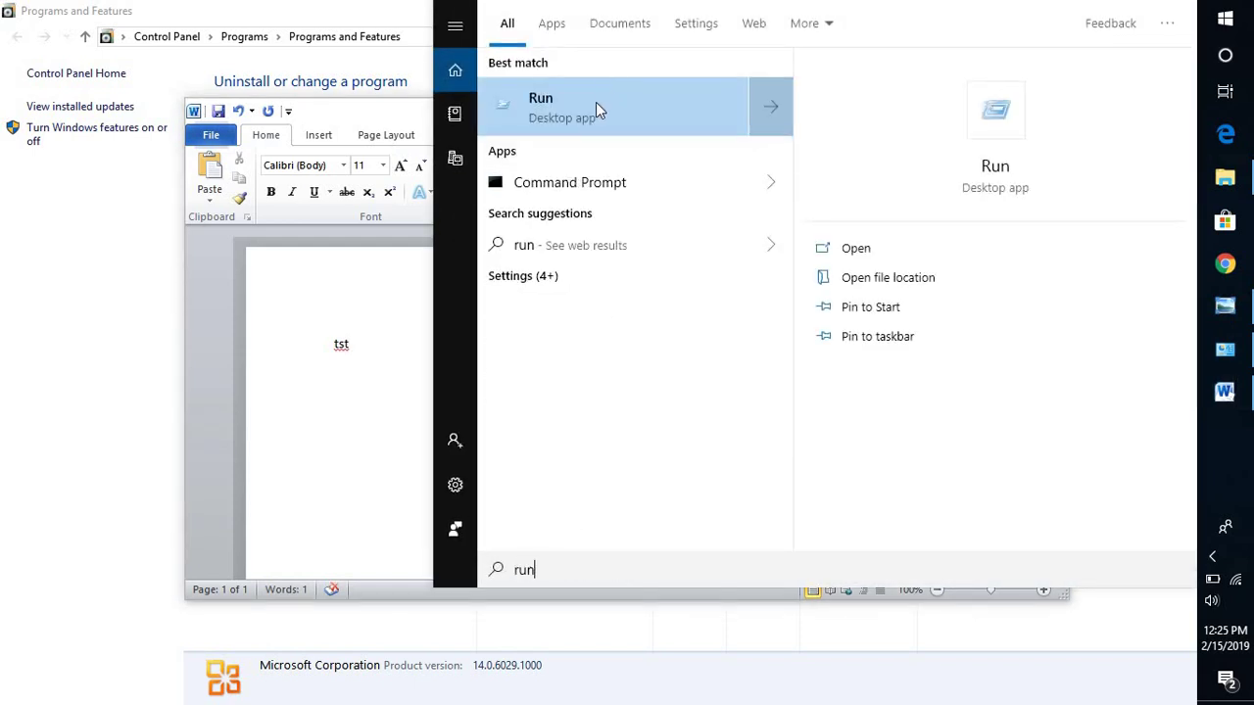
click(596, 102)
text(r)
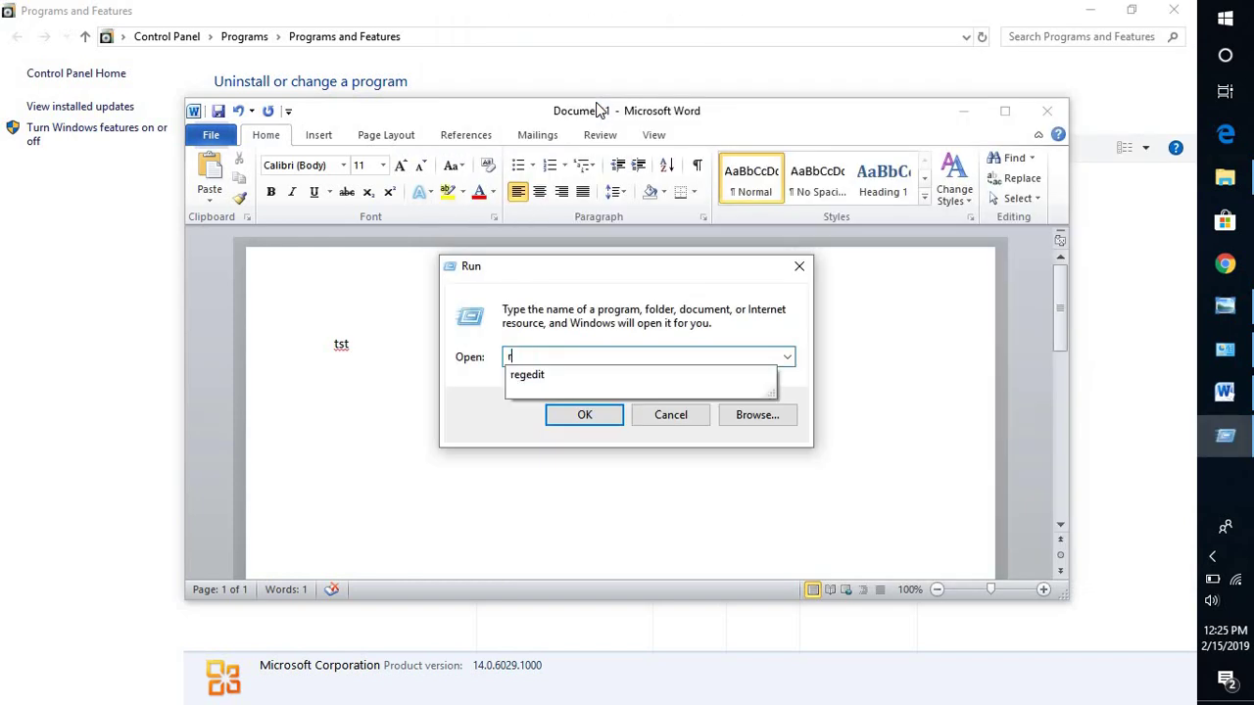
text(egedit)
key(Return)
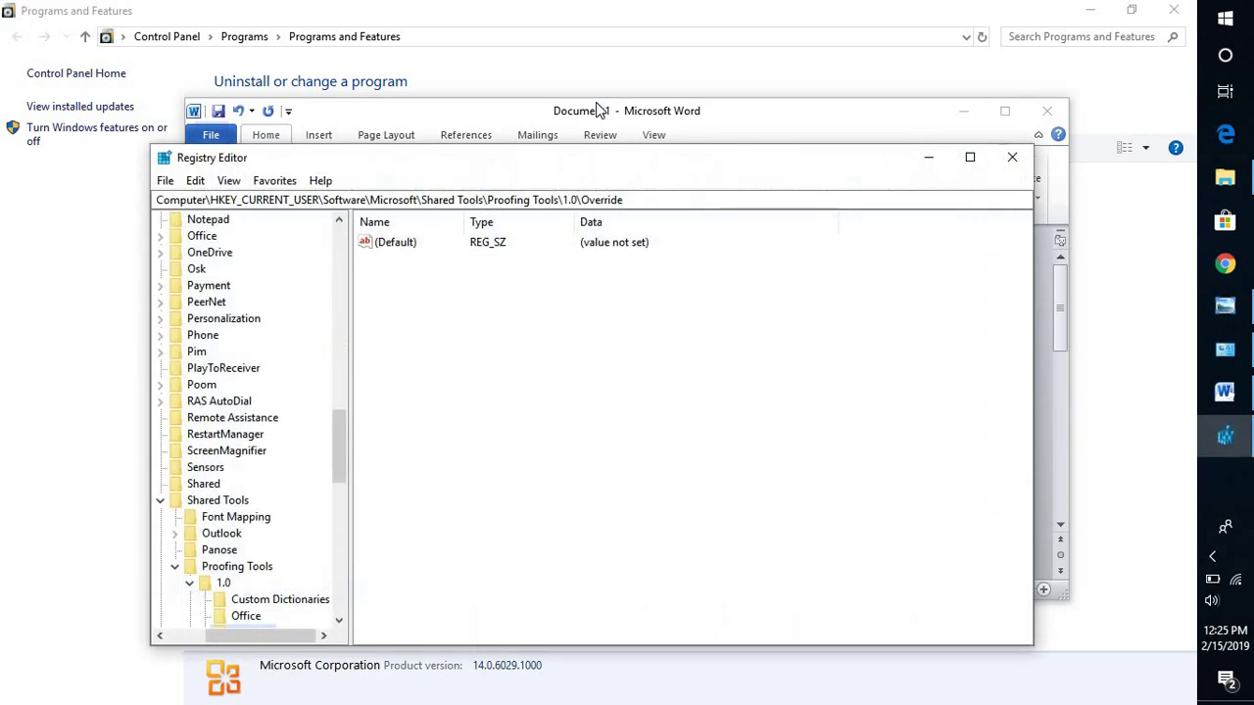
Step: Collapse the registry tree to Computer and expand it to list the five root keys
key(Left)
key(Left)
key(Left)
key(Left)
key(Left)
key(Left)
key(Left)
key(Left)
key(Left)
key(Left)
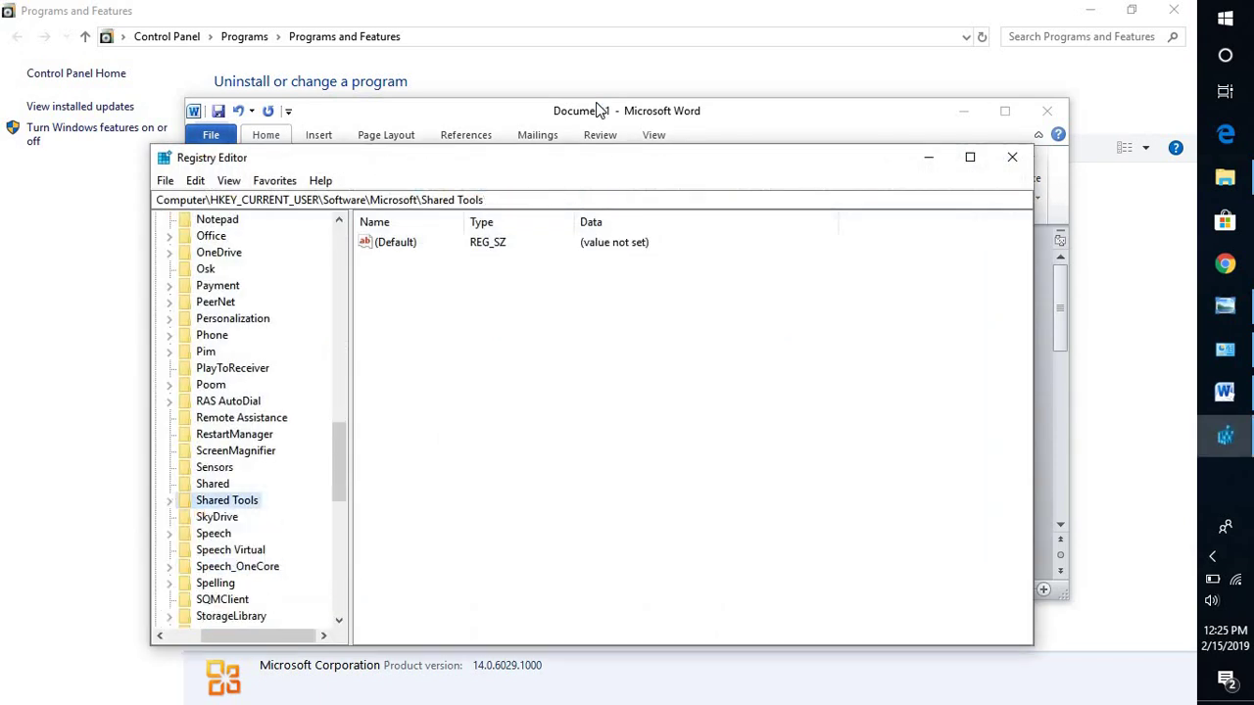
key(Left)
key(Left)
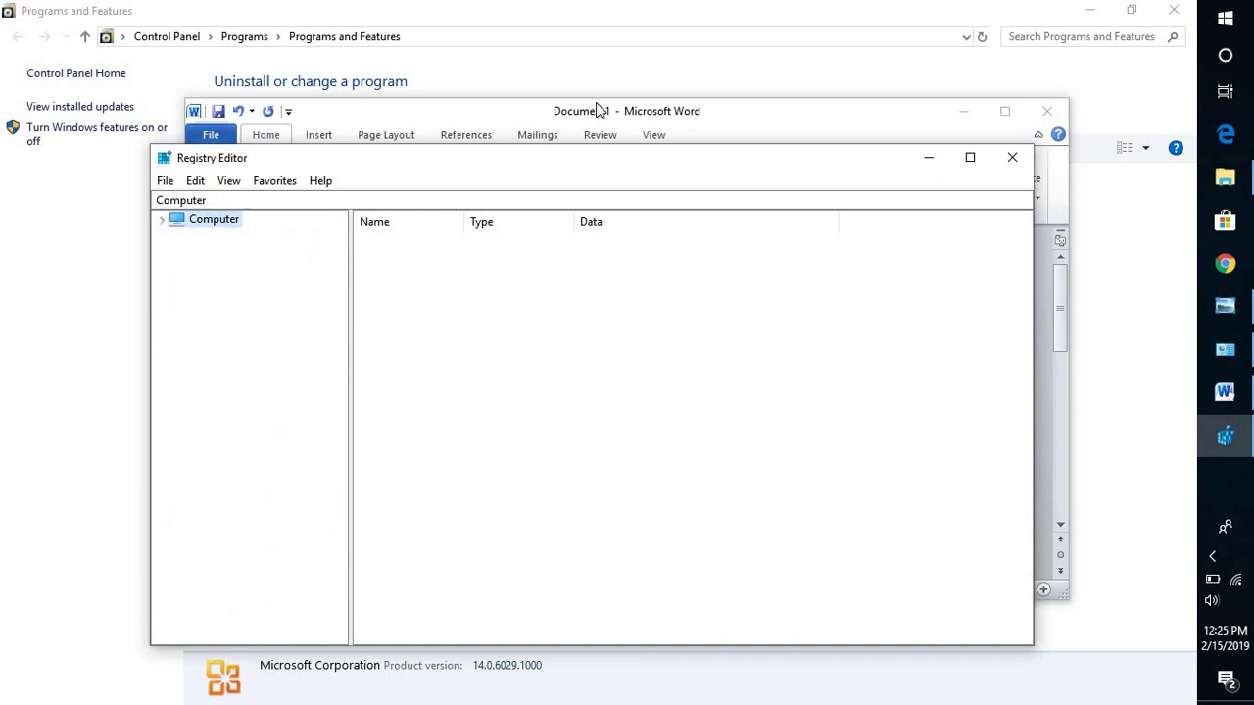
key(Right)
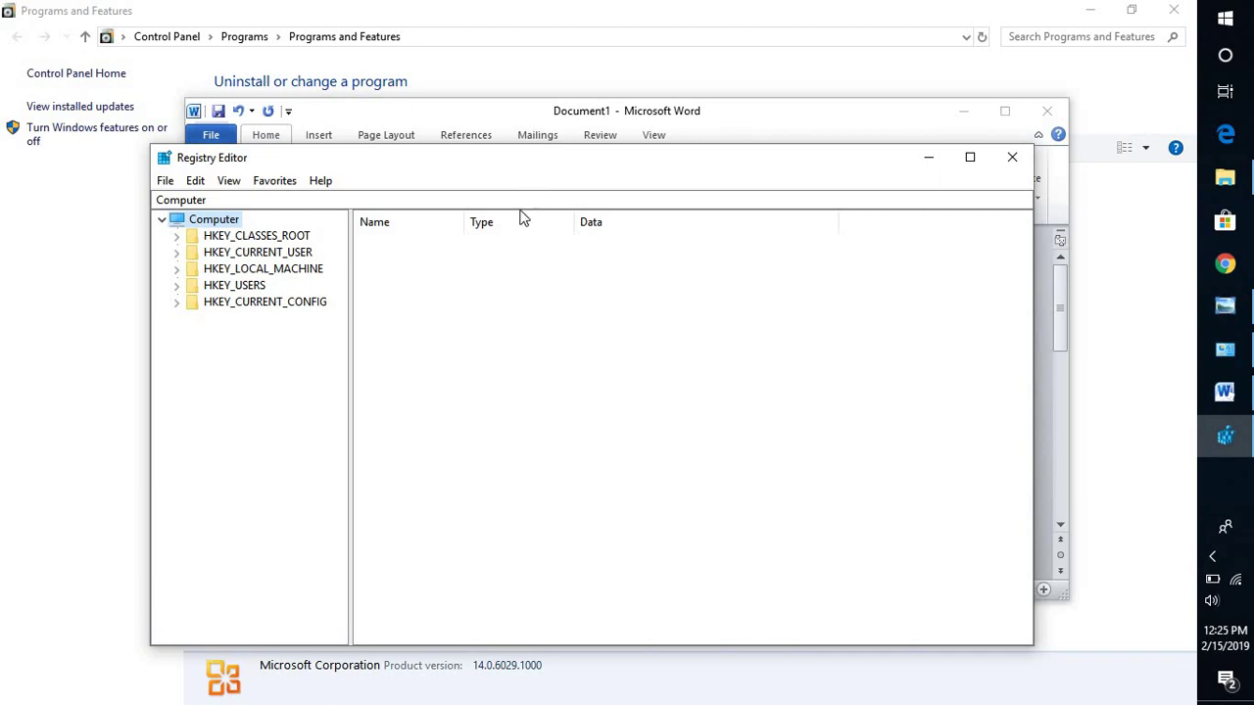
Step: Expand HKEY_CURRENT_USER > Software > Microsoft in the key tree
click(280, 257)
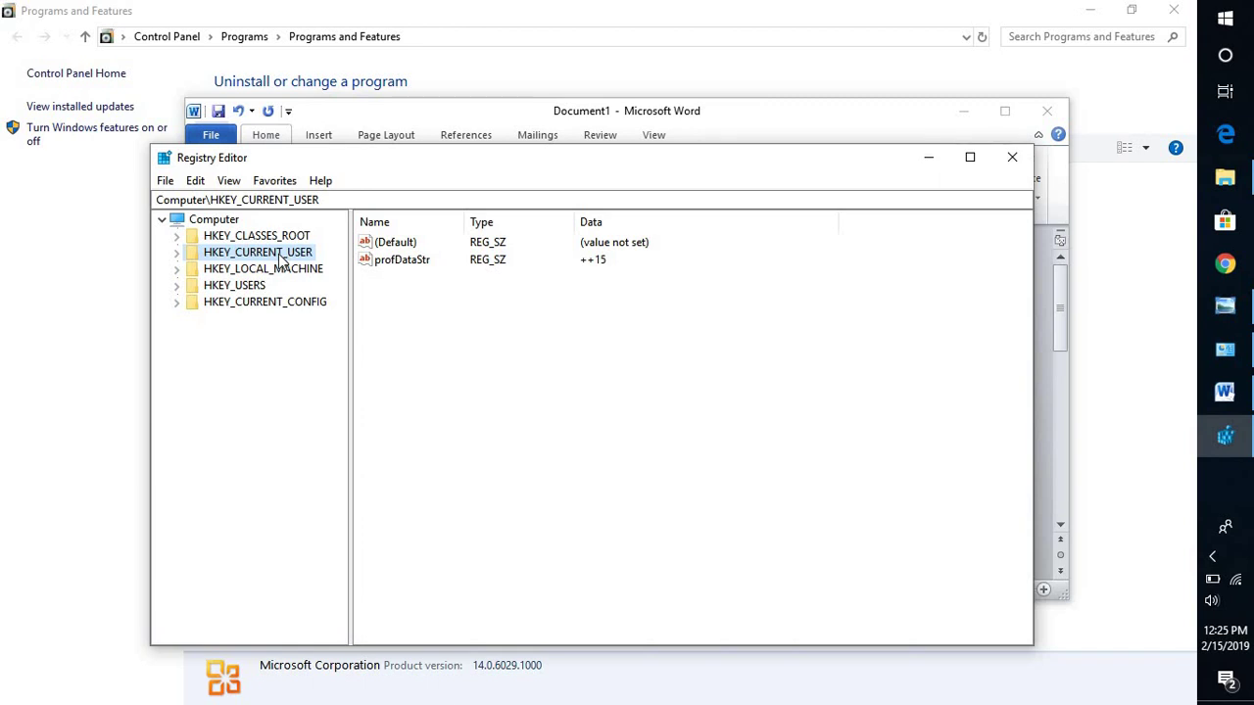
double_click(257, 252)
key(Down)
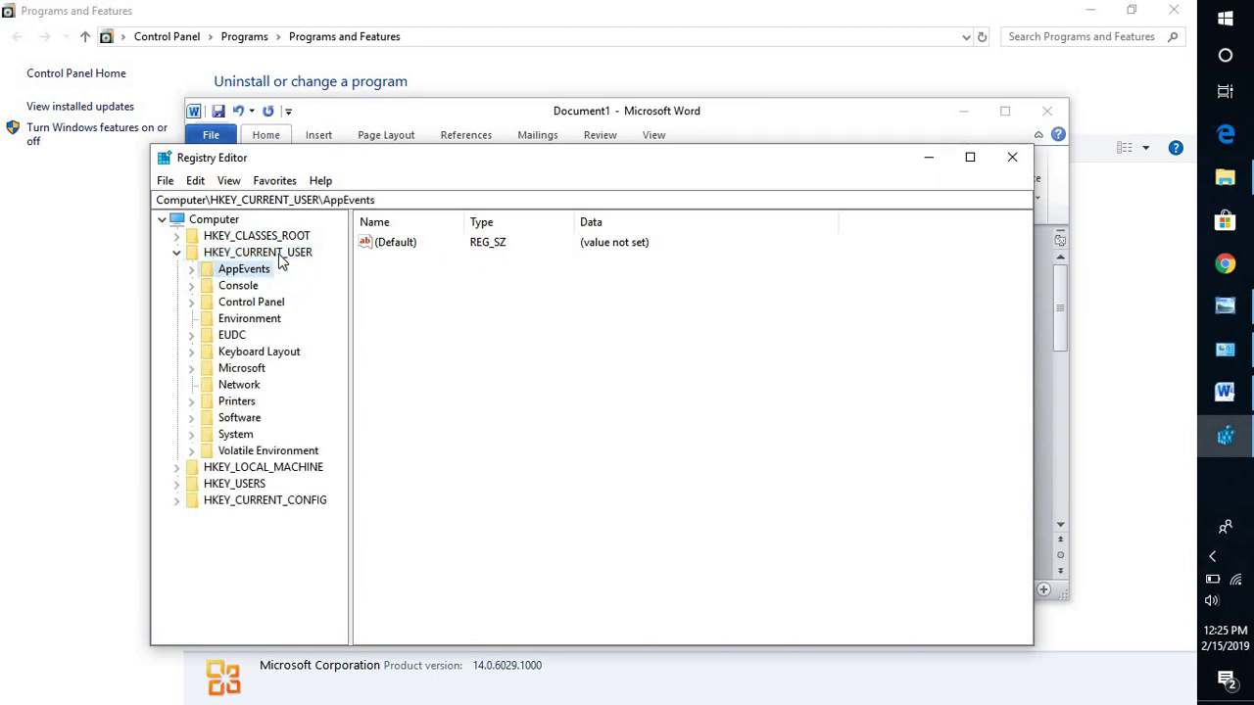
key(Up)
key(s)
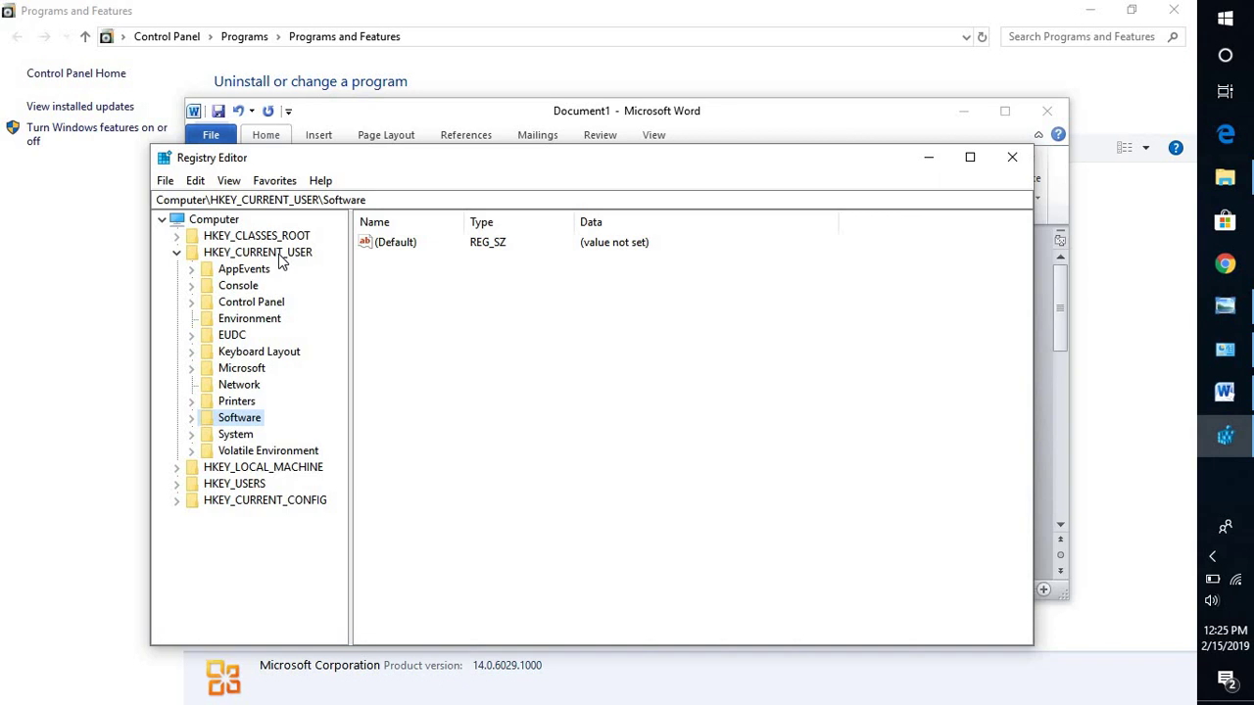
key(Right)
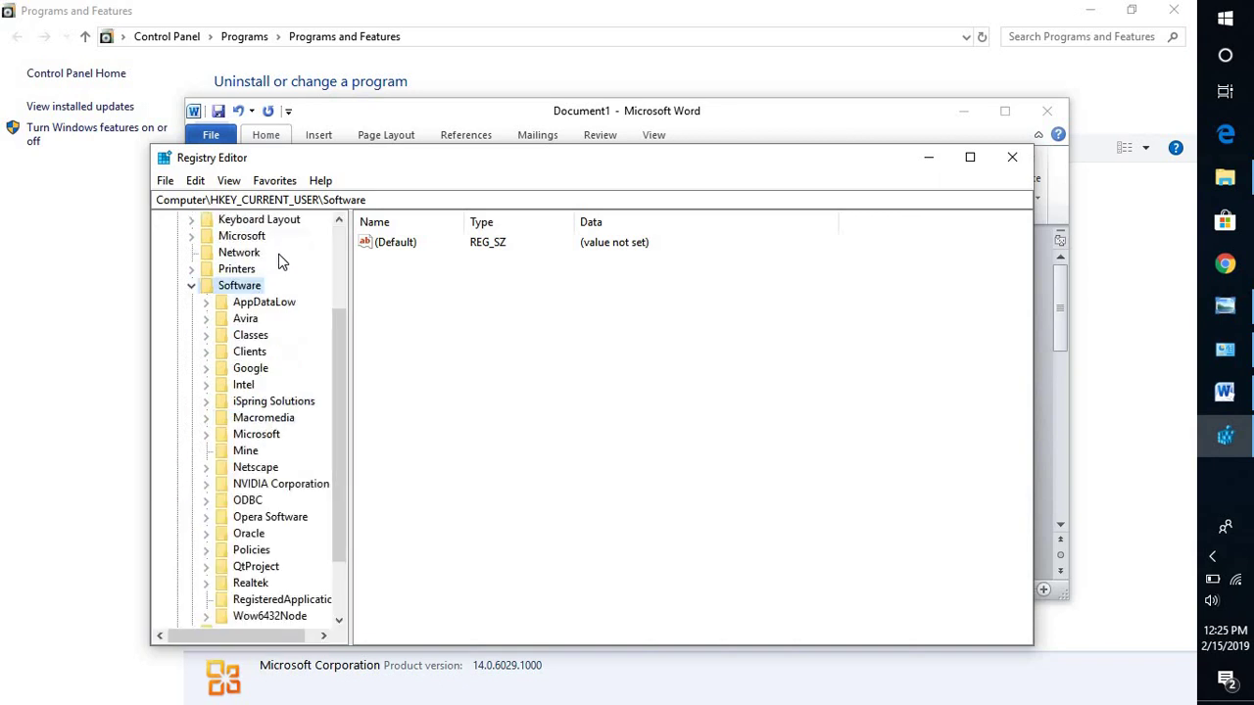
click(257, 435)
key(Right)
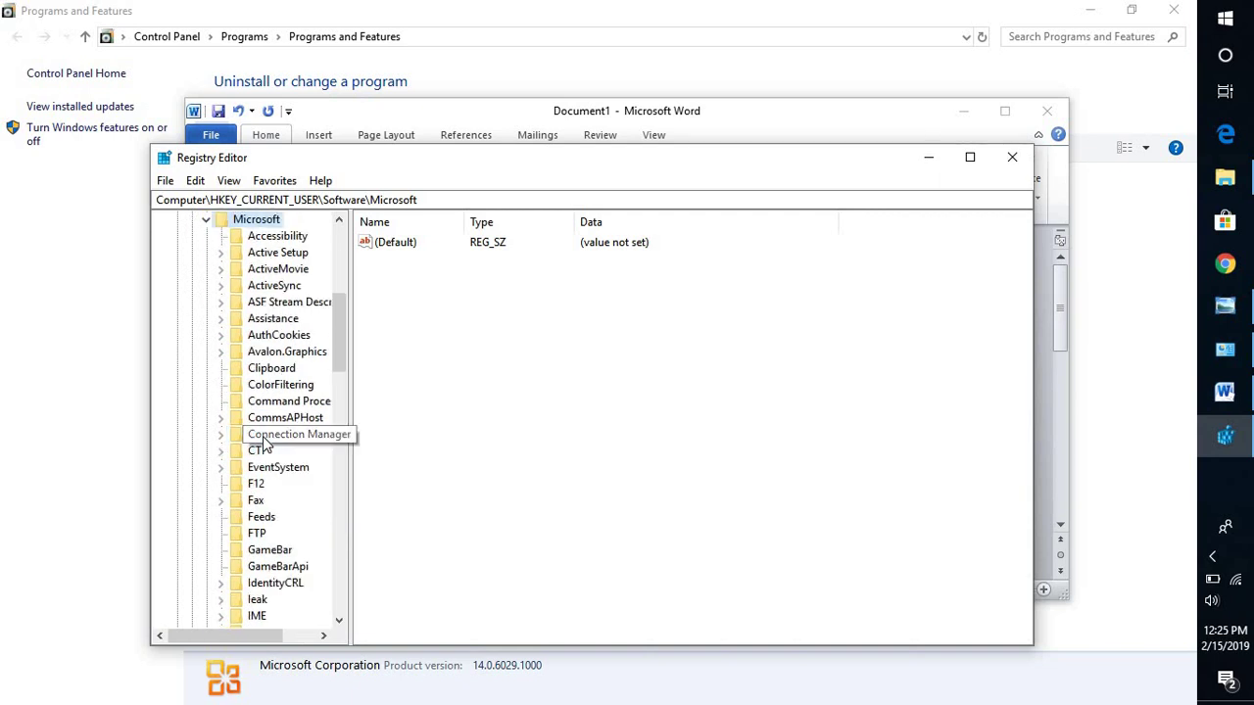
Step: Drill into Shared Tools > Proofing Tools > 1.0 and select the Override key
key(Down)
key(s)
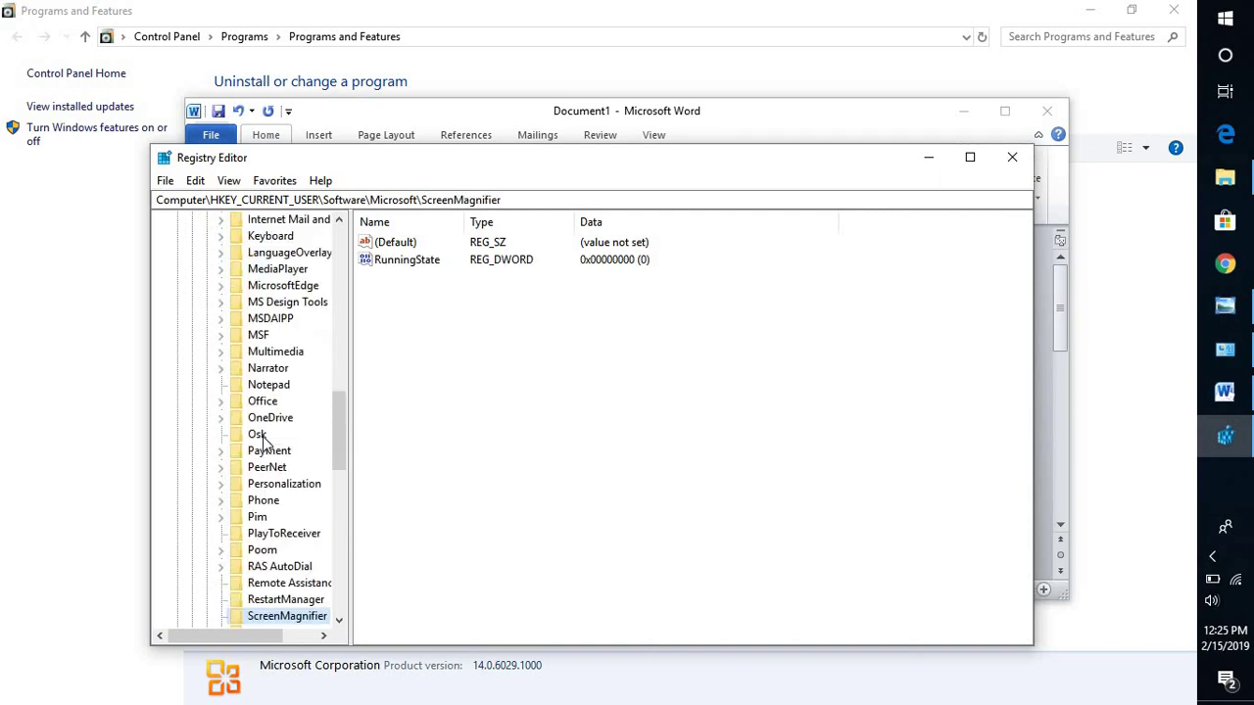
key(Down)
key(Down)
key(Down)
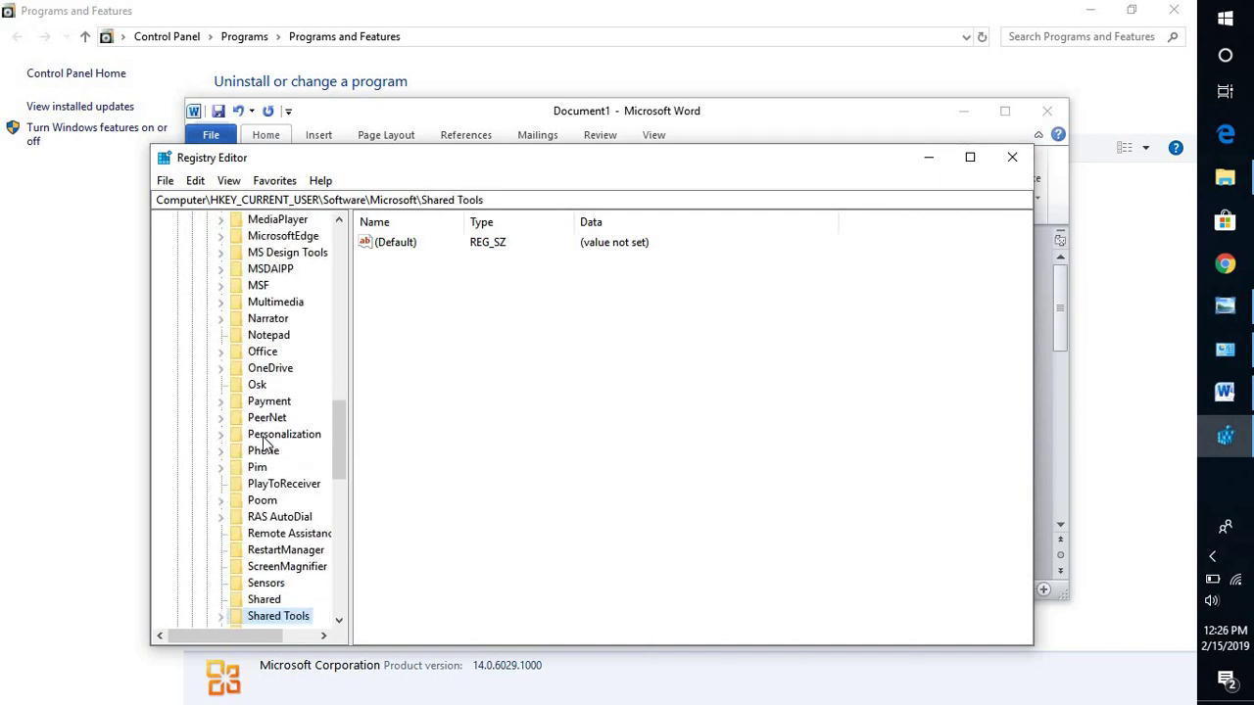
key(Right)
key(Down)
key(Down)
key(Down)
key(Down)
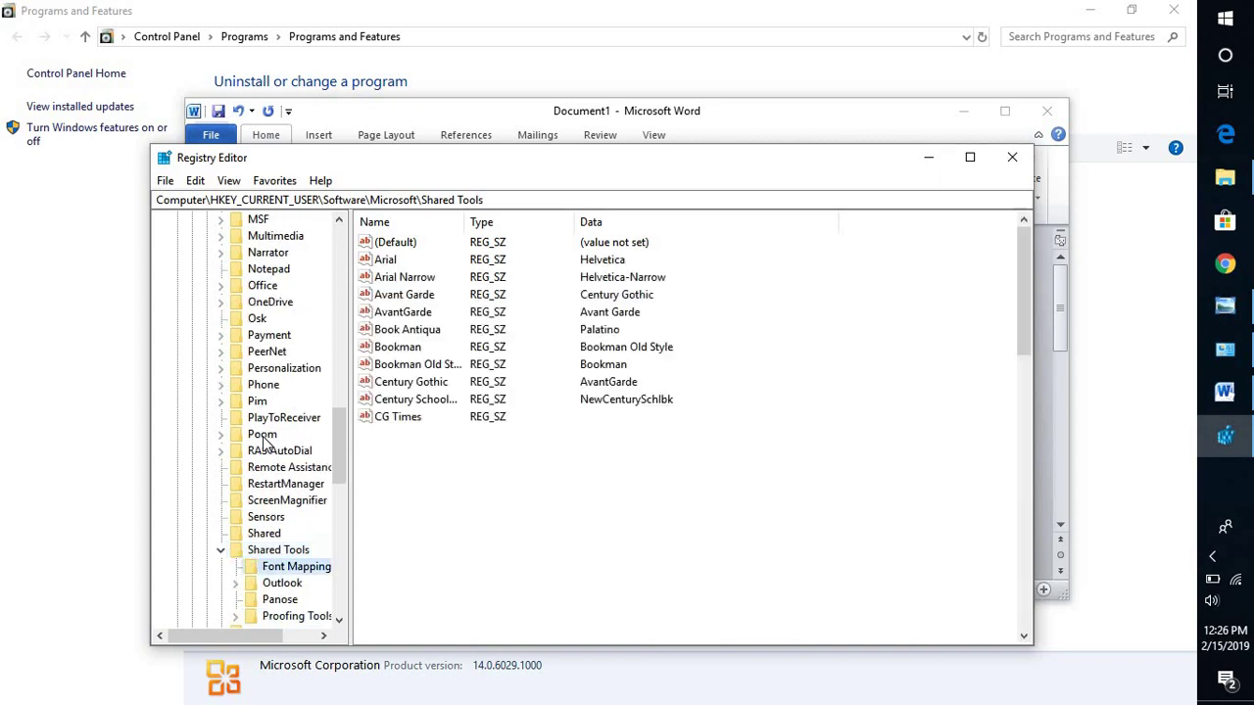
key(Right)
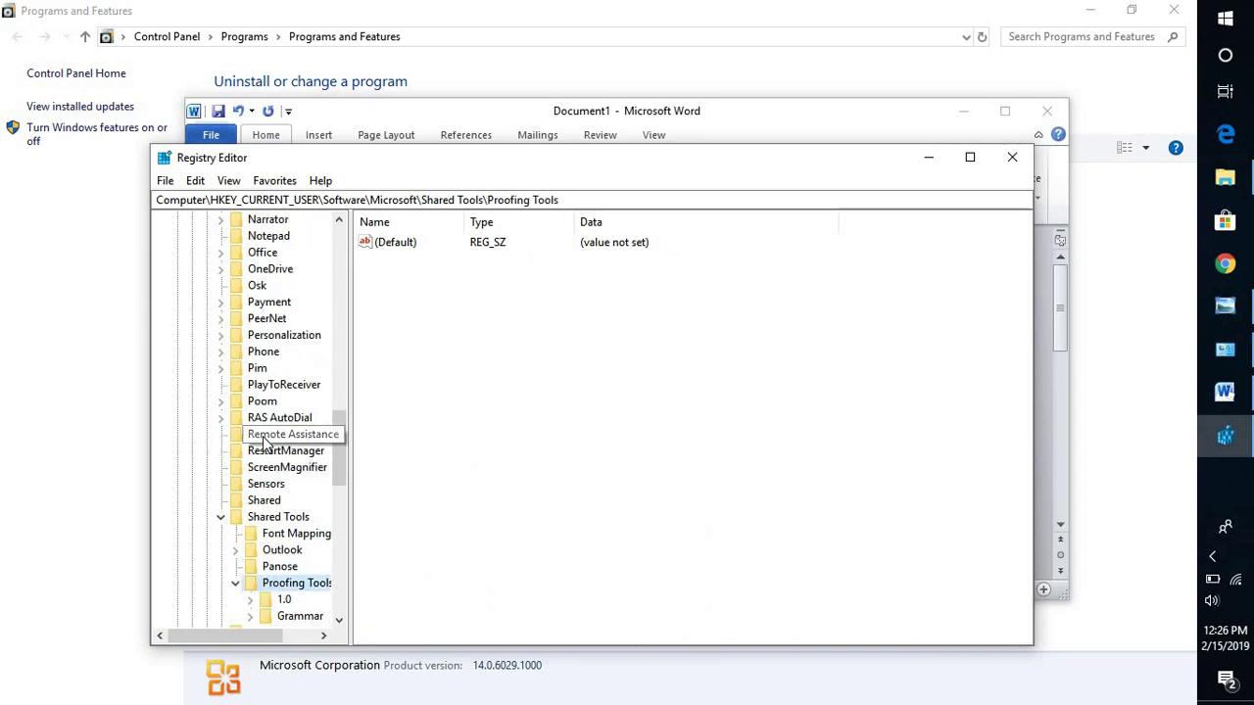
key(Down)
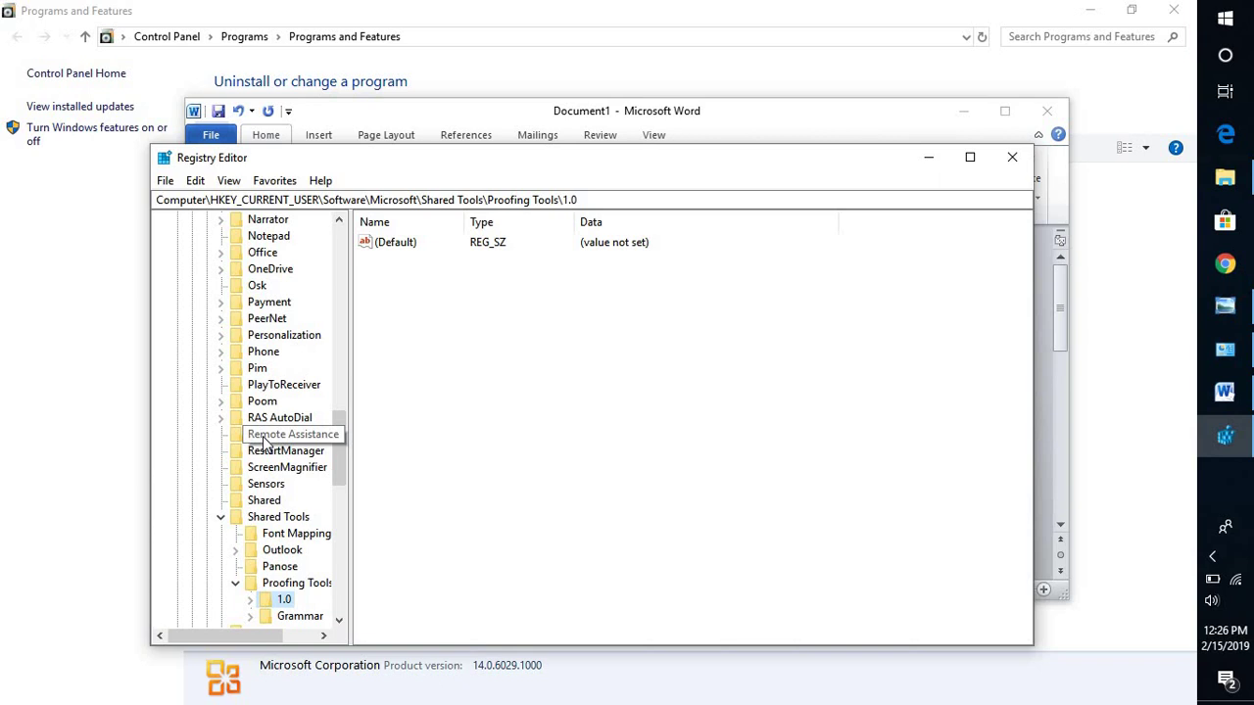
drag(350, 524, 417, 531)
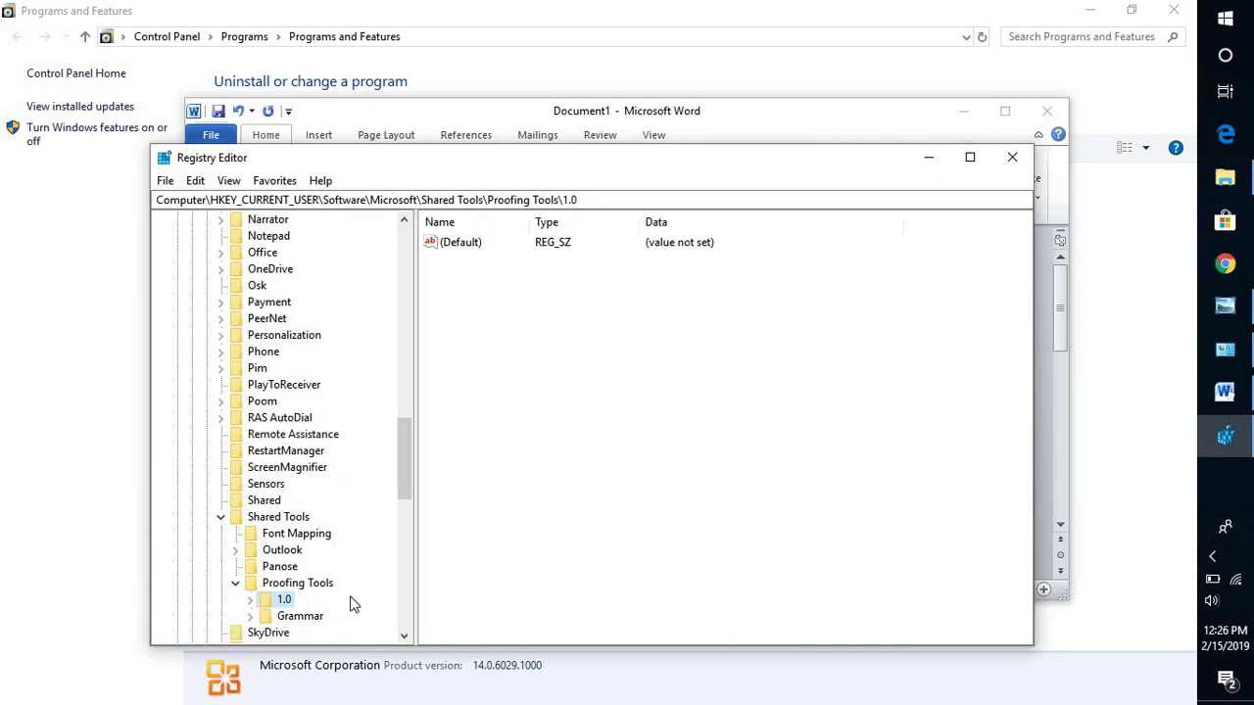
double_click(284, 601)
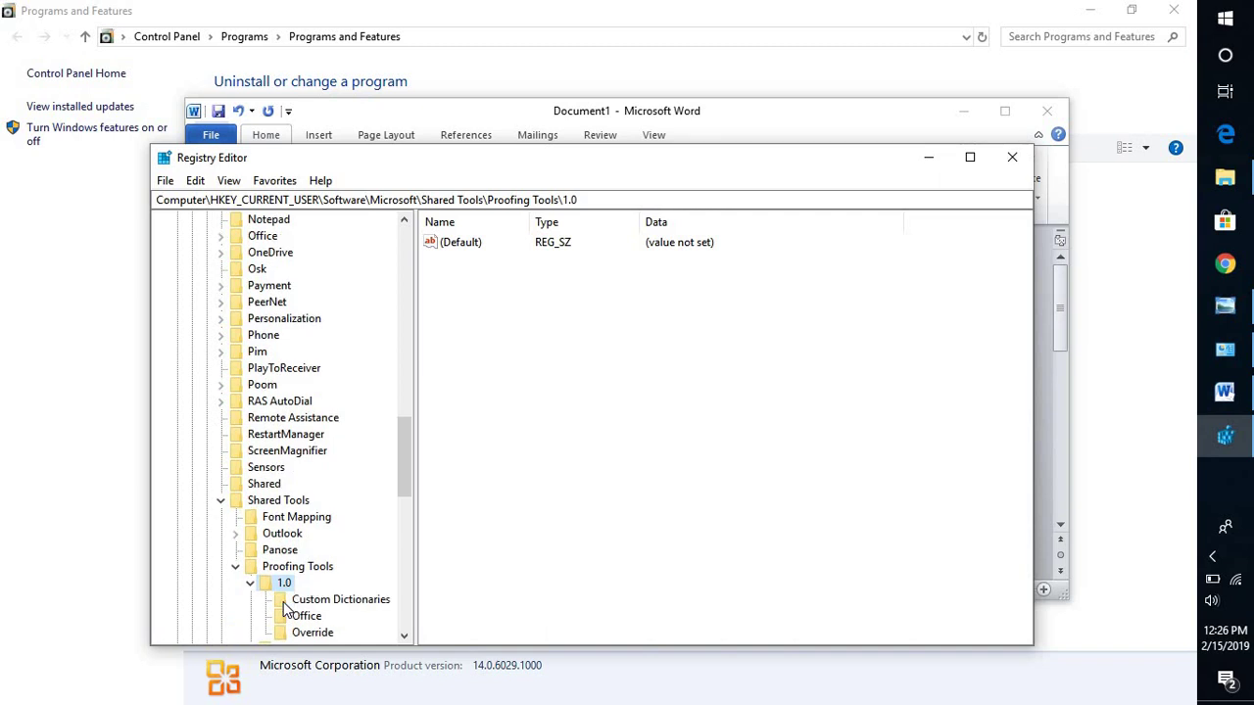
key(Down)
key(Down)
key(Down)
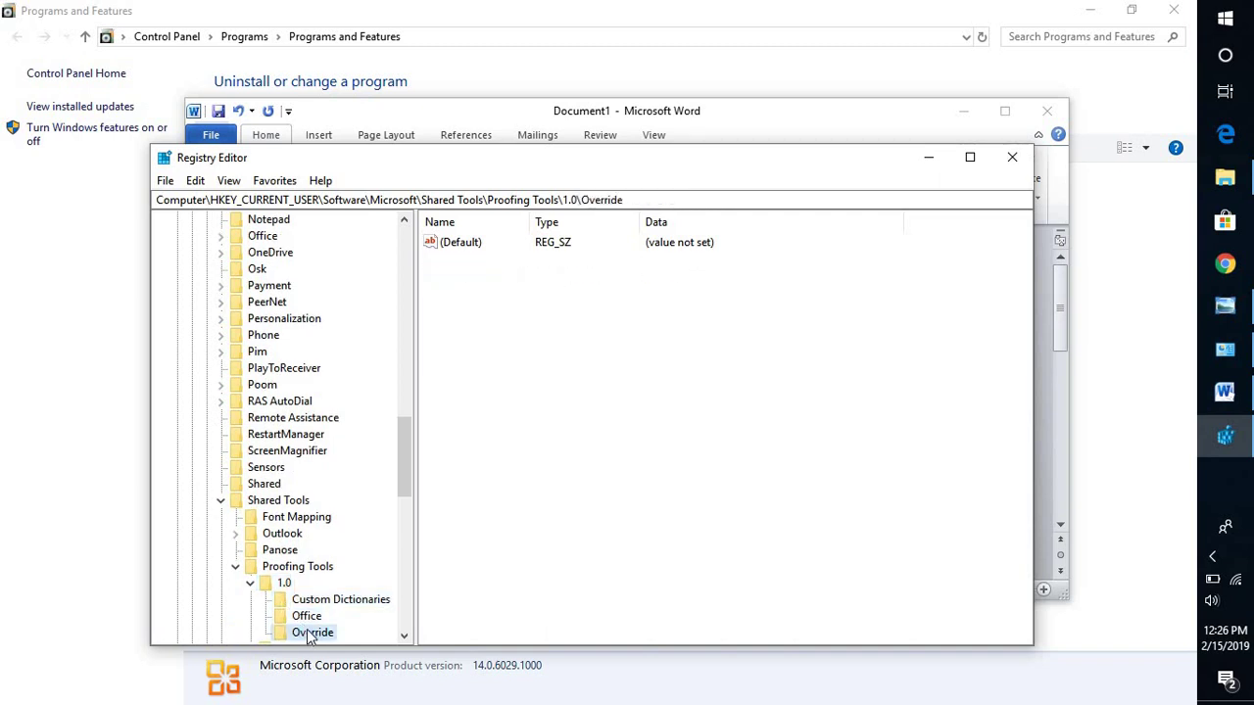
Step: Delete the Override key under Proofing Tools\1.0 and confirm the deletion
right_click(309, 633)
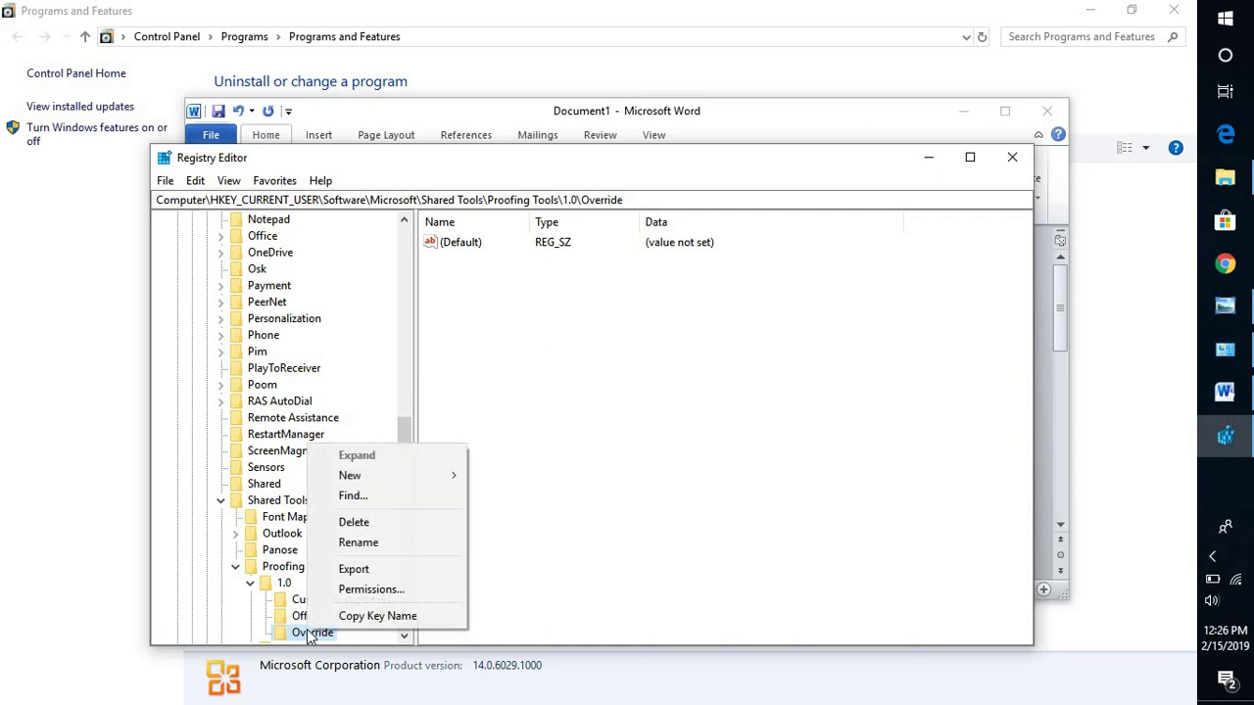
click(372, 522)
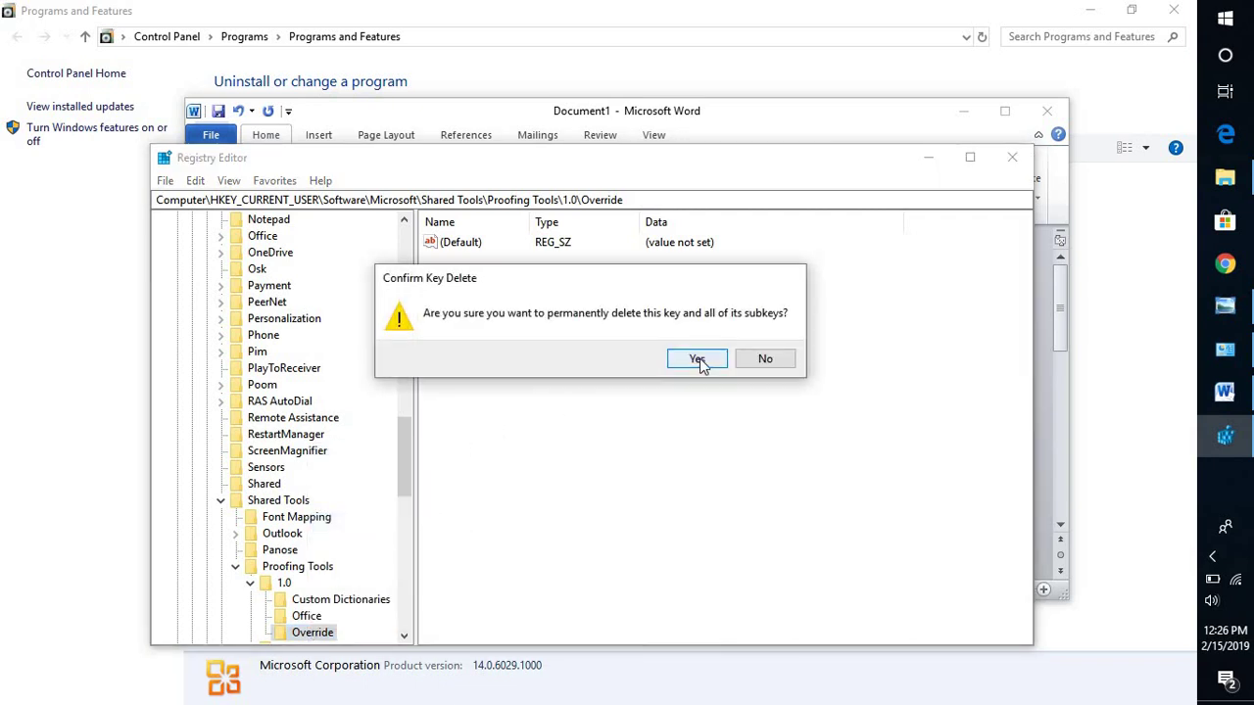
click(764, 359)
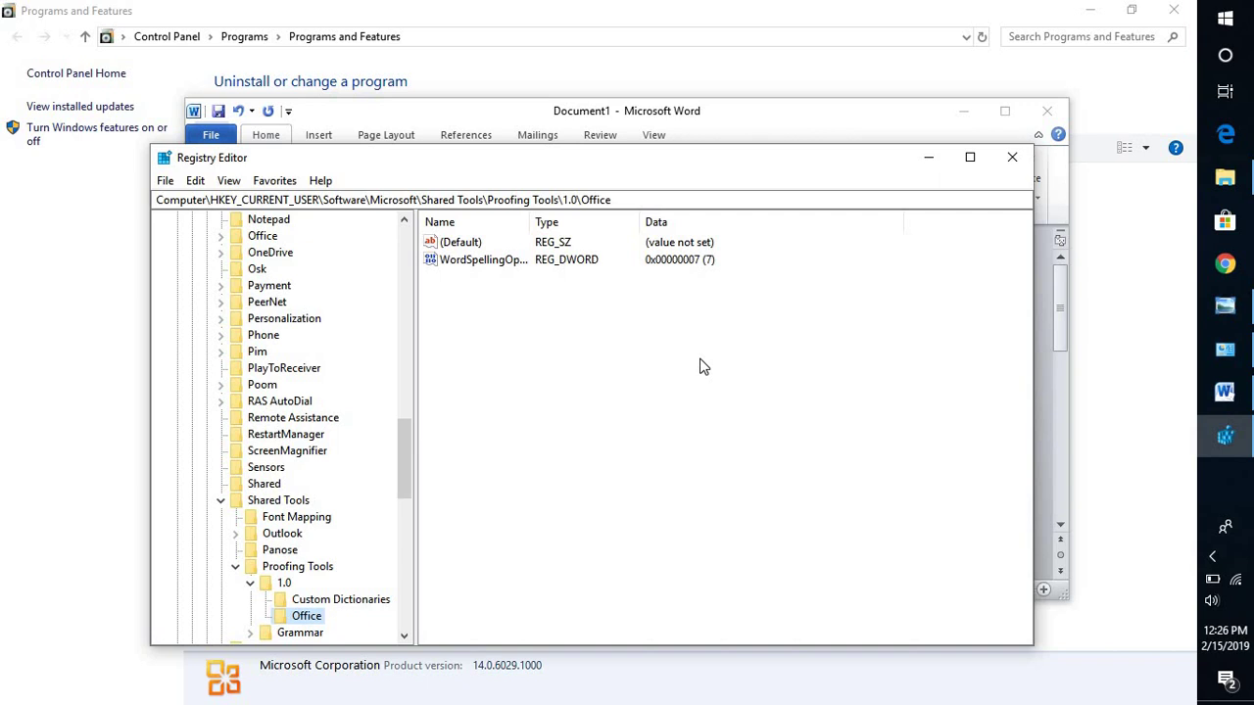